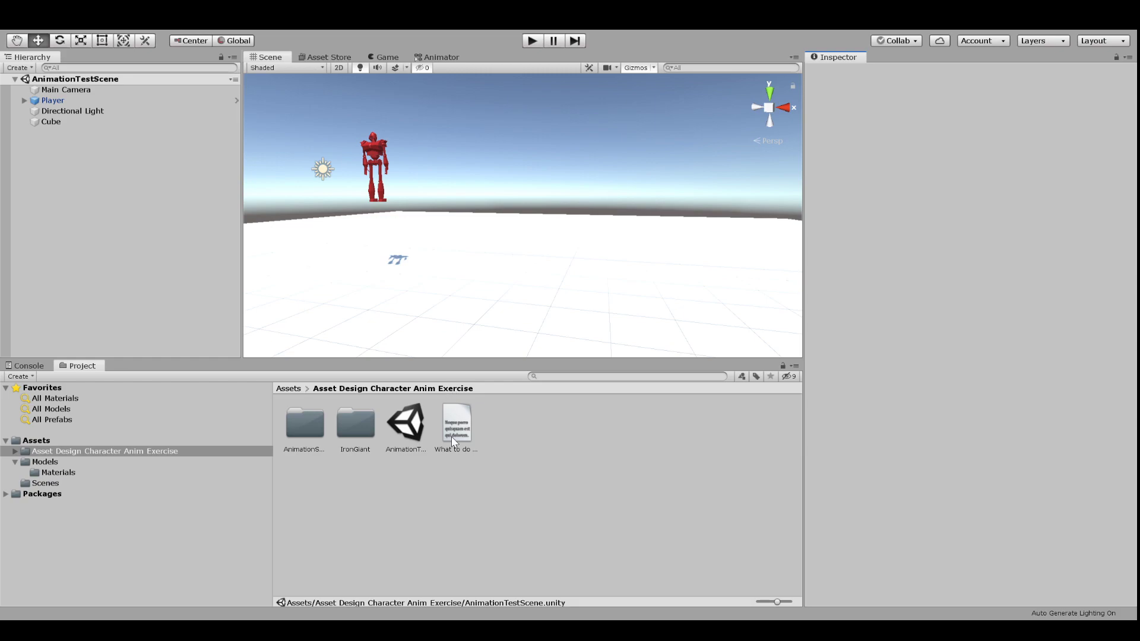
# Read the exercise notes file and look through the sub-assets of the Iron Giant model in the IronGiant folder.
pyautogui.click(456, 438)
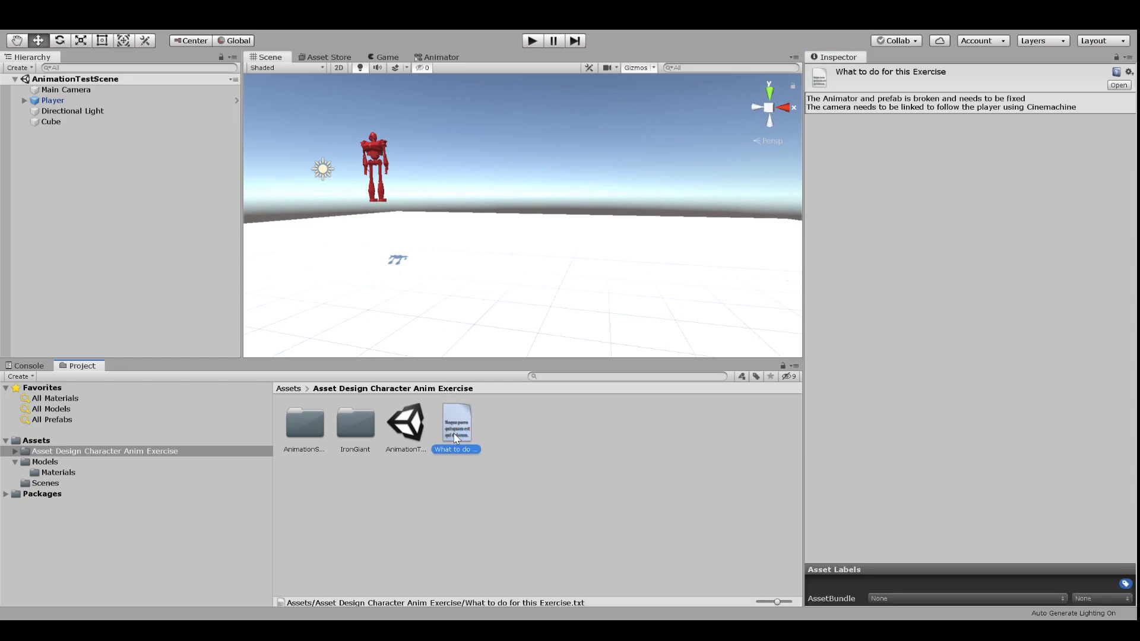
pyautogui.doubleClick(456, 438)
pyautogui.doubleClick(339, 431)
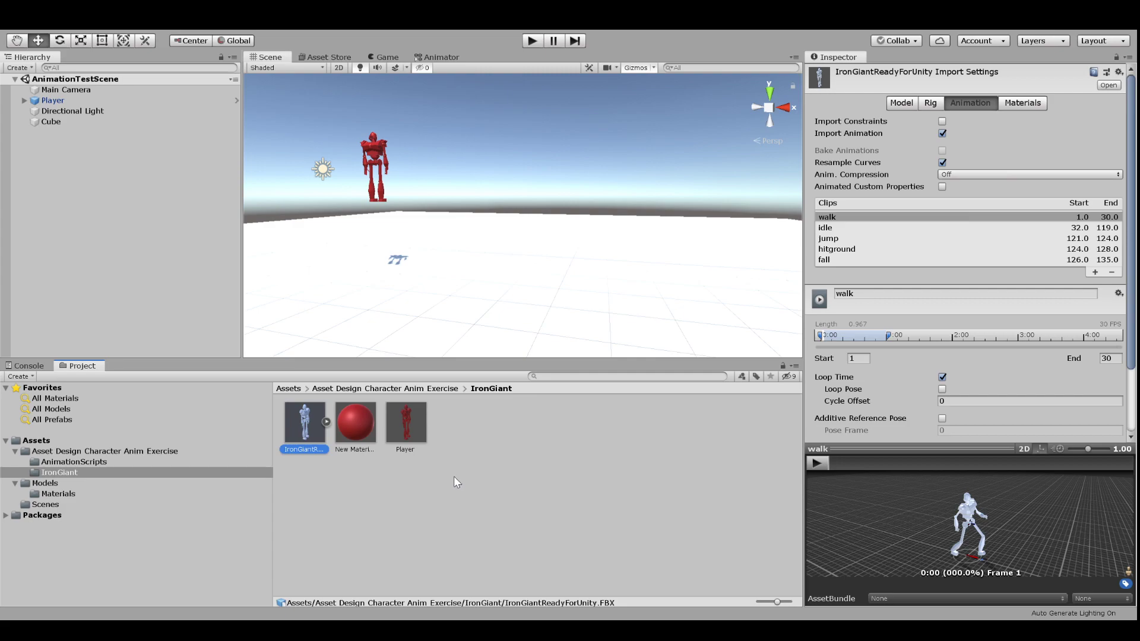
pyautogui.click(325, 422)
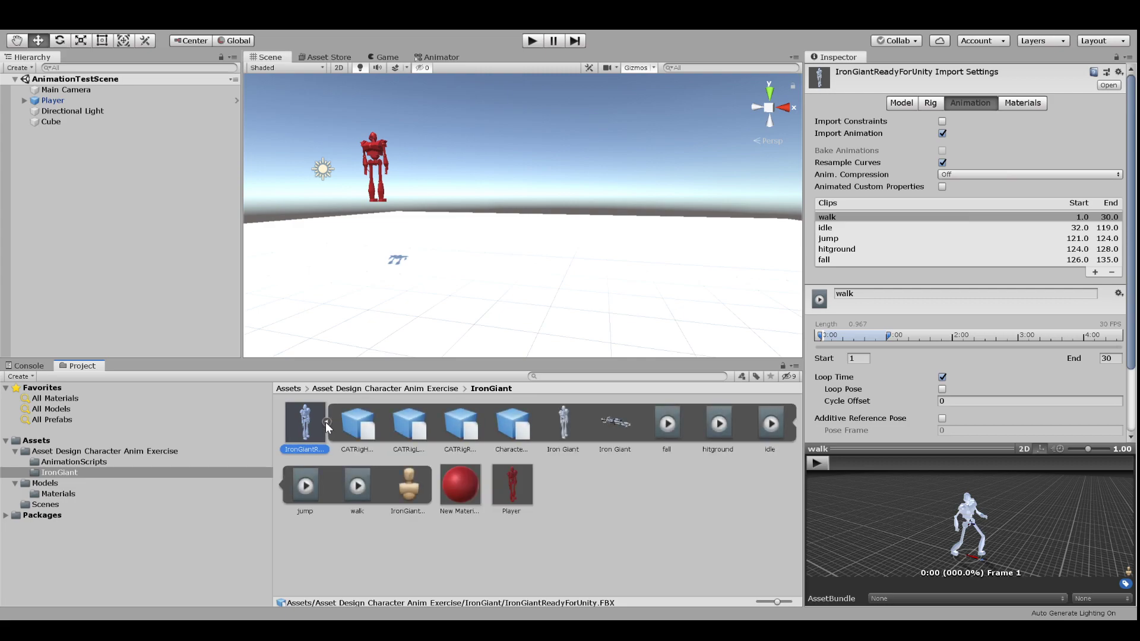
pyautogui.click(325, 422)
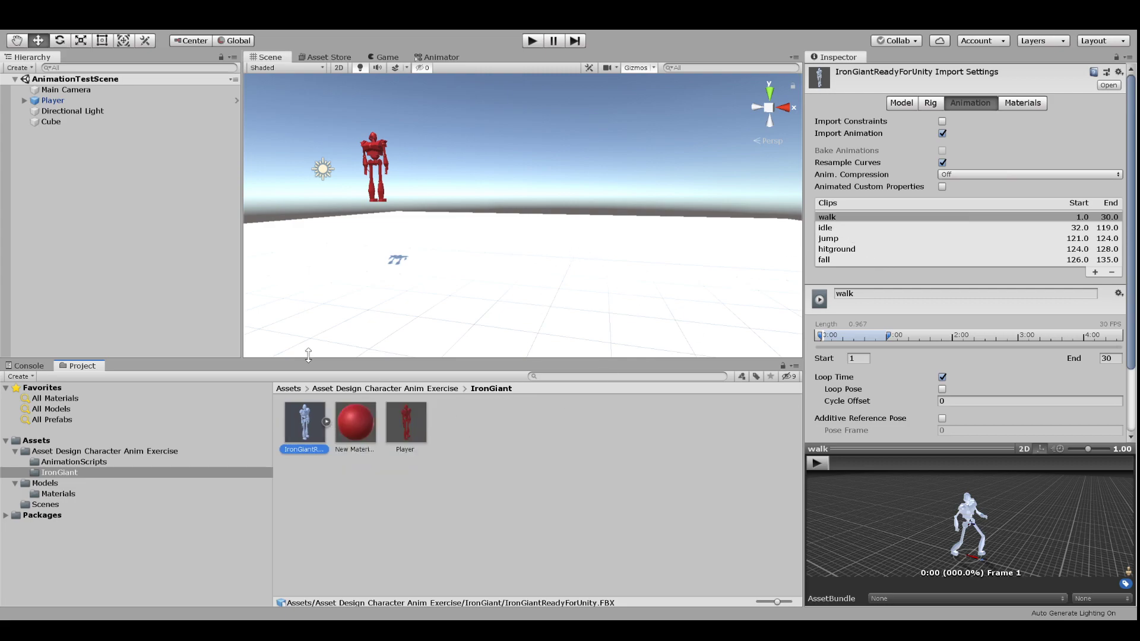
# Expand the Player object in the scene hierarchy and examine its physics, collider and movement script components.
pyautogui.click(28, 101)
pyautogui.click(25, 101)
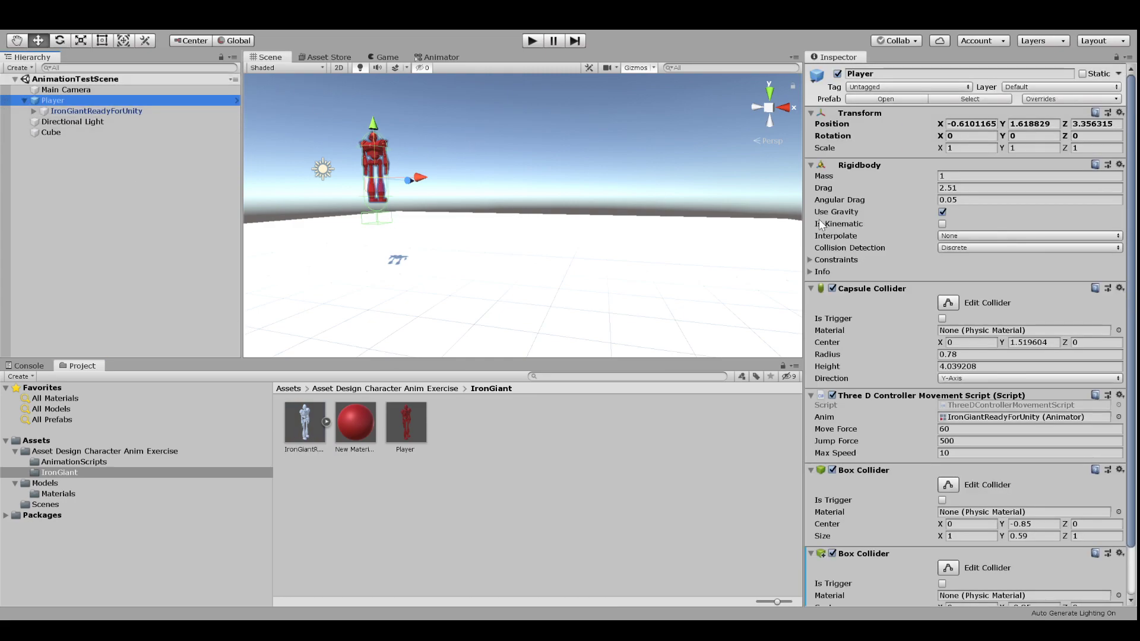
pyautogui.scroll(-3, 826, 237)
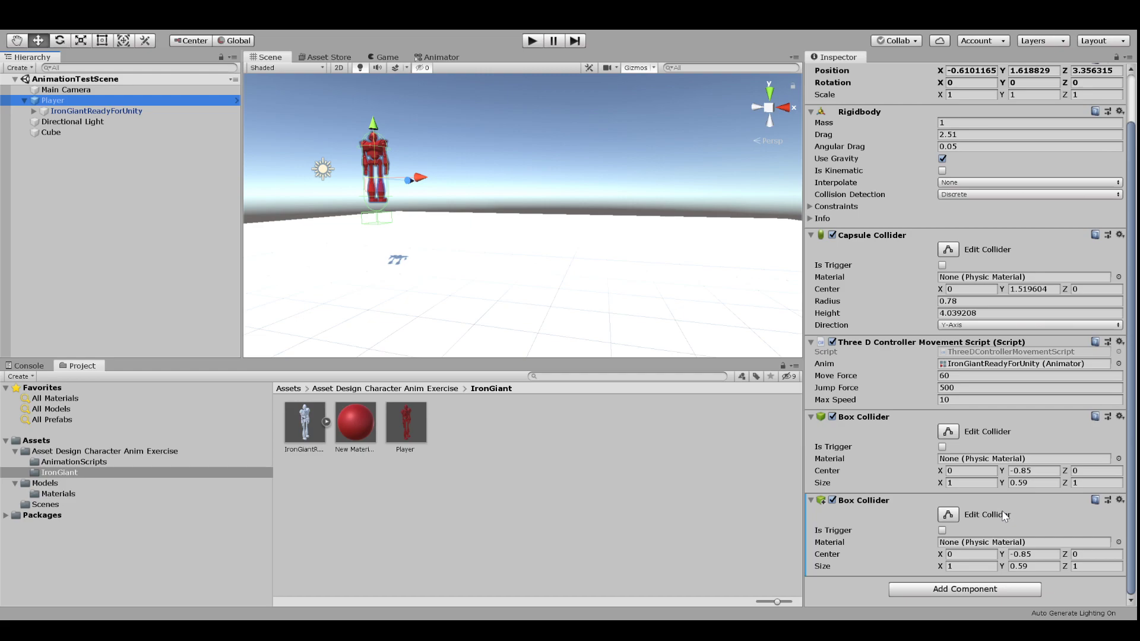
pyautogui.scroll(3, 1004, 516)
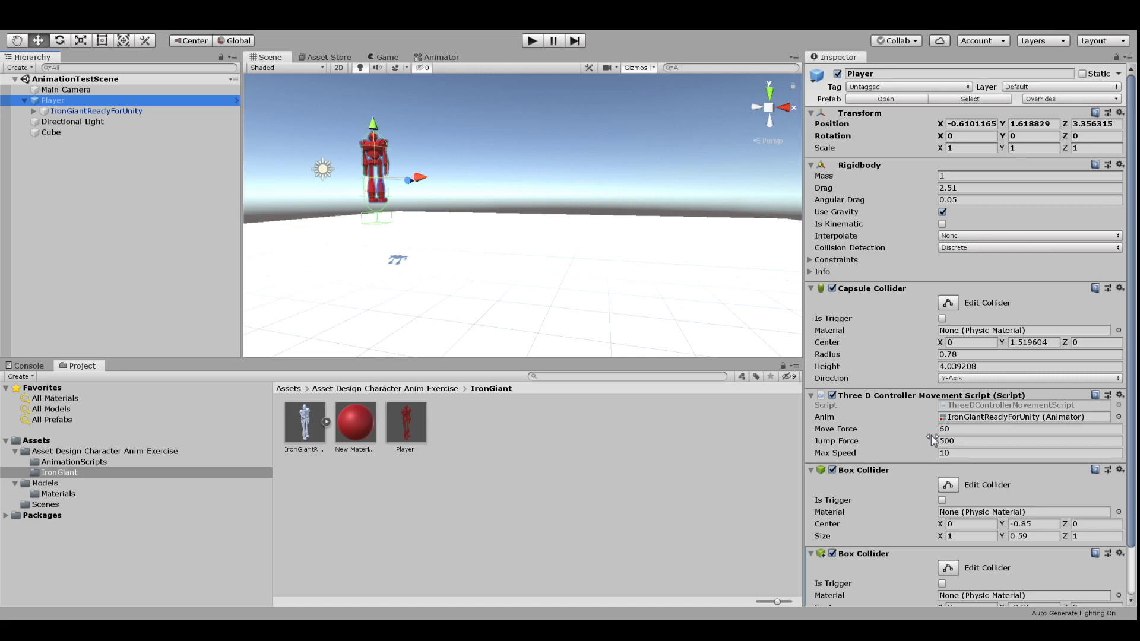
# Play-test the scene by walking the player in all directions and jumping, and end the test.
pyautogui.click(532, 39)
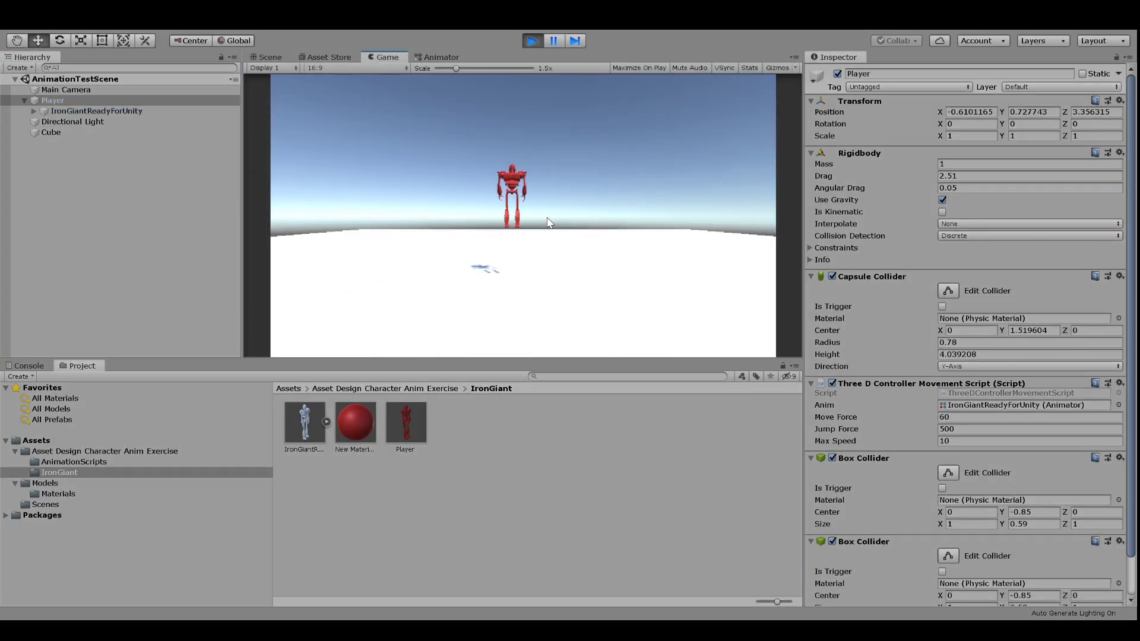
pyautogui.press('w')
pyautogui.press('d')
pyautogui.press('s')
pyautogui.press('a')
pyautogui.press('w')
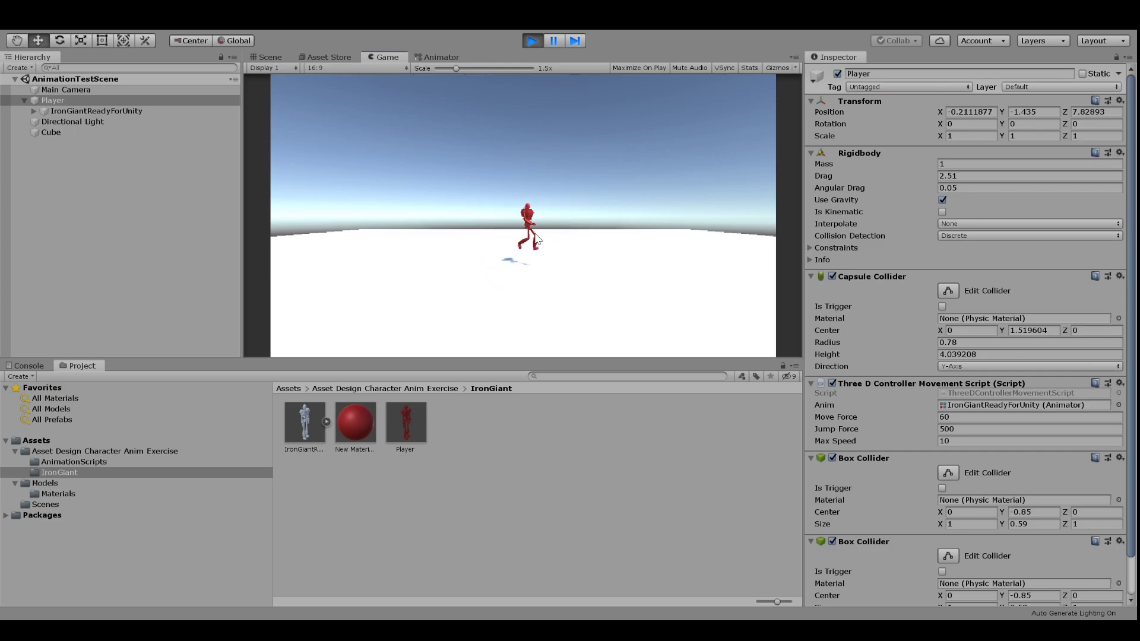
pyautogui.press('d')
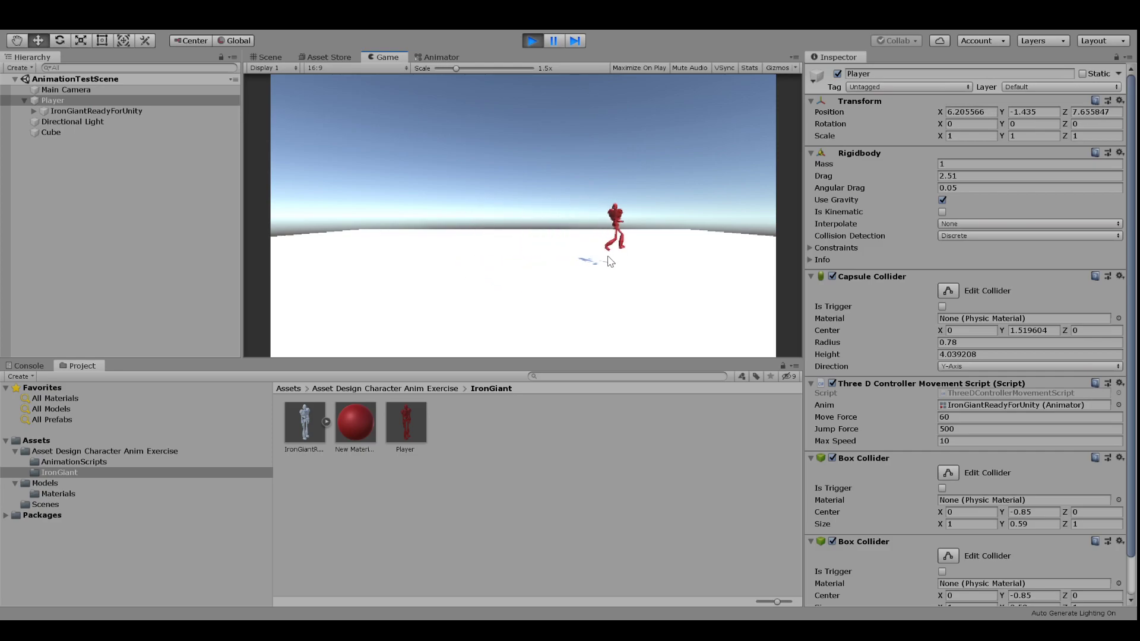
pyautogui.press('a')
pyautogui.press('space')
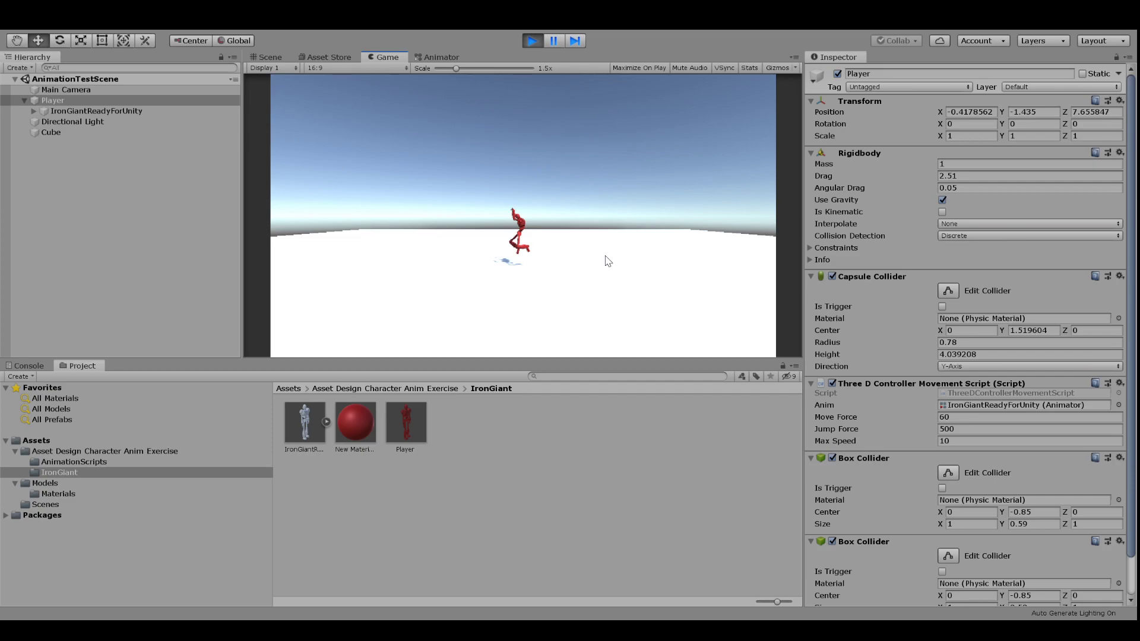
pyautogui.click(532, 41)
# Examine the model import settings of IronGiantReadyForUnity.
pyautogui.click(309, 422)
pyautogui.click(901, 103)
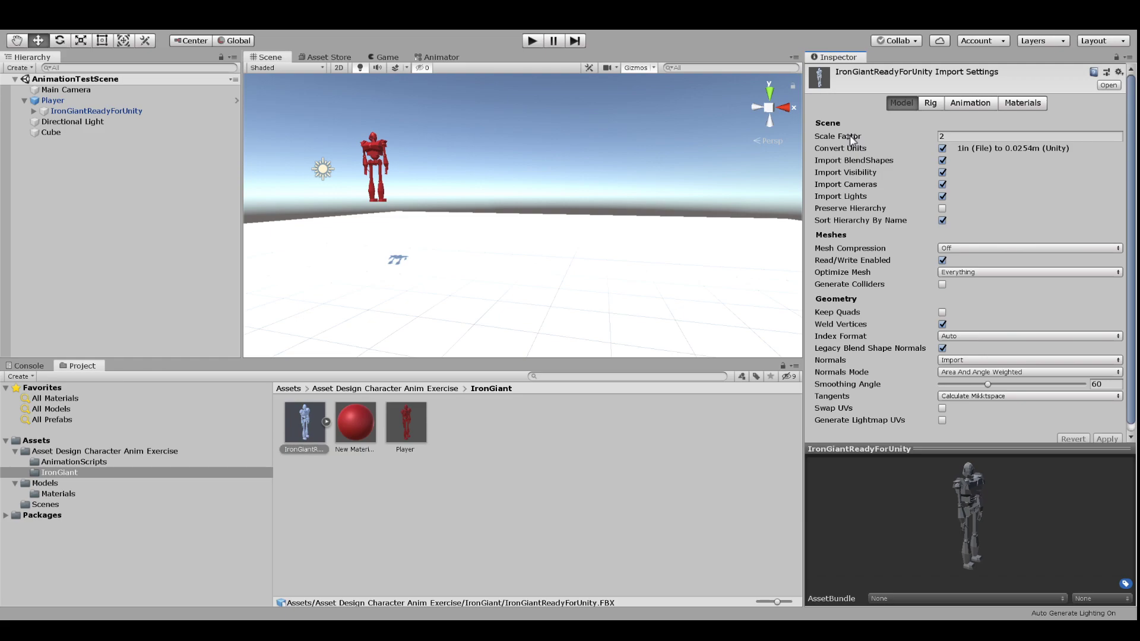
pyautogui.scroll(-1, 997, 249)
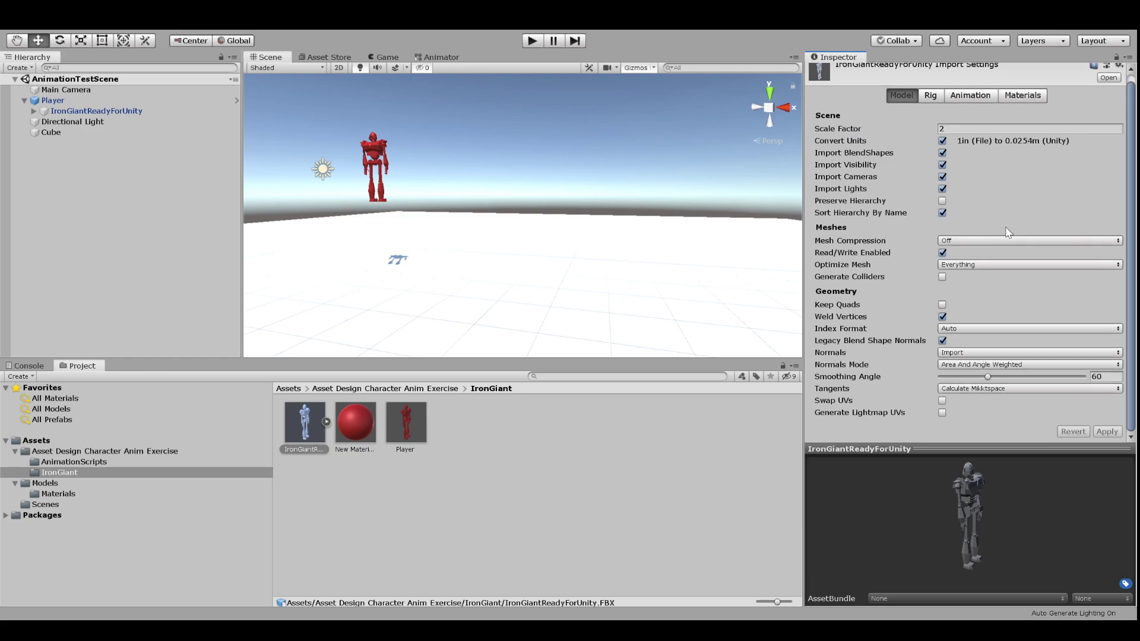
pyautogui.scroll(1, 996, 315)
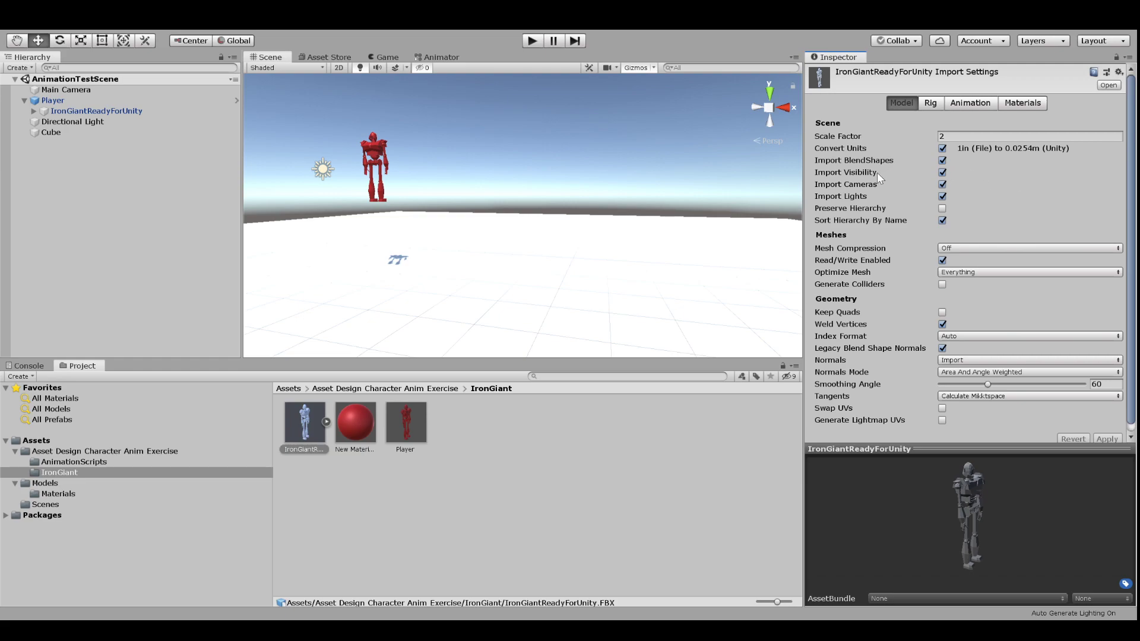
# Try the IronGiantReadyForUnity import with Import Visibility turned off, and switch the option back on.
pyautogui.click(941, 172)
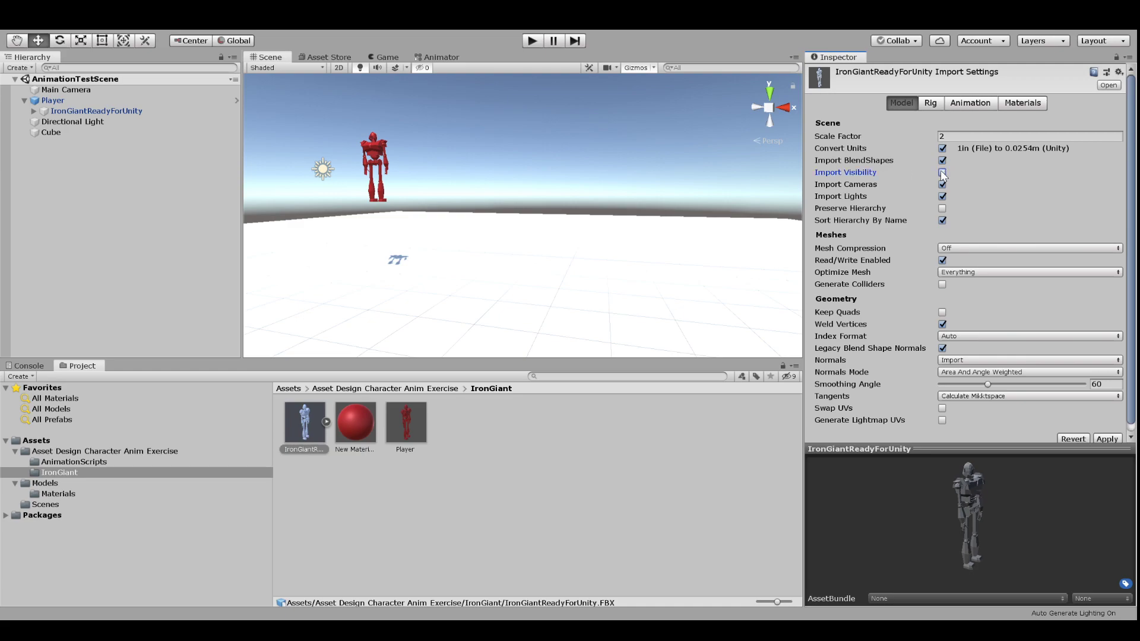
pyautogui.click(1107, 438)
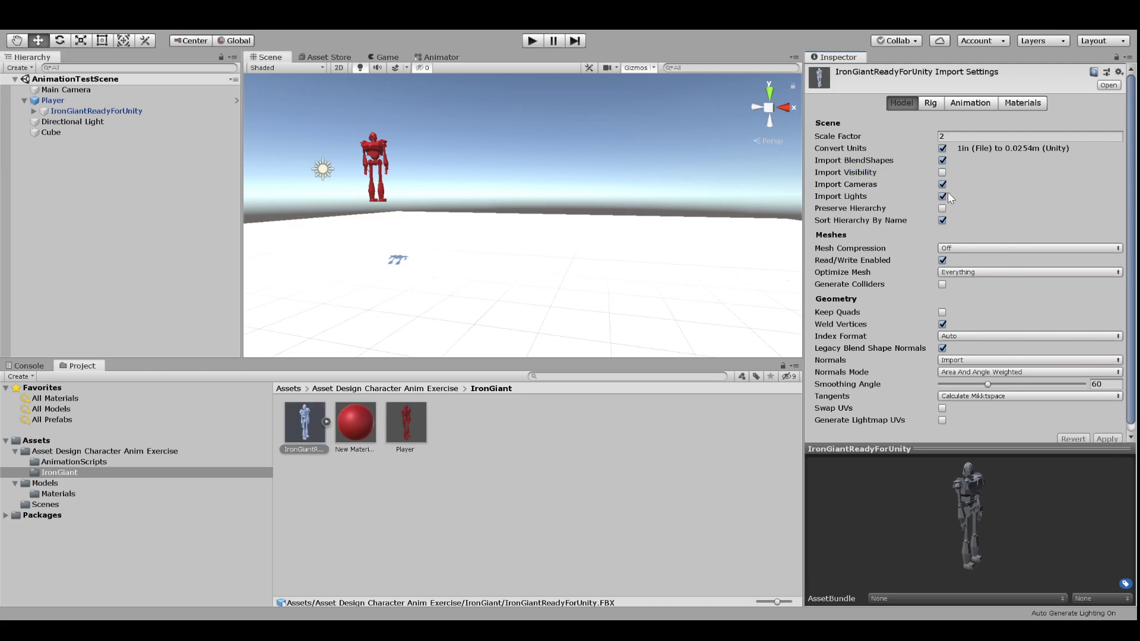
pyautogui.click(942, 172)
# Examine the rig and animation import settings of IronGiantReadyForUnity, including its animation type and clip list.
pyautogui.scroll(-1, 949, 255)
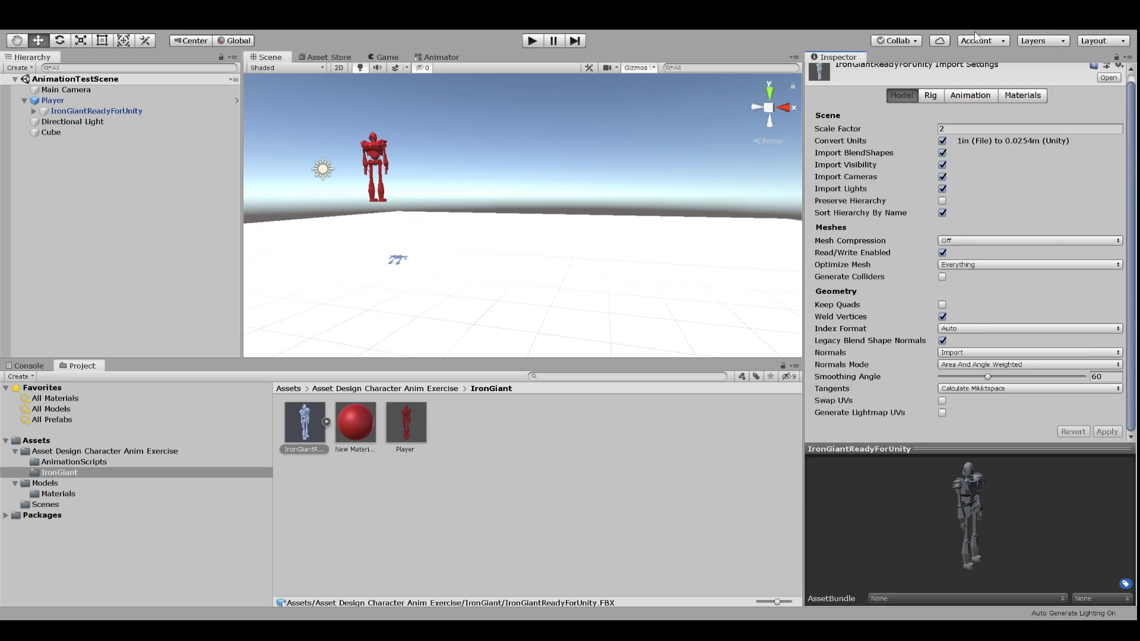
pyautogui.click(935, 97)
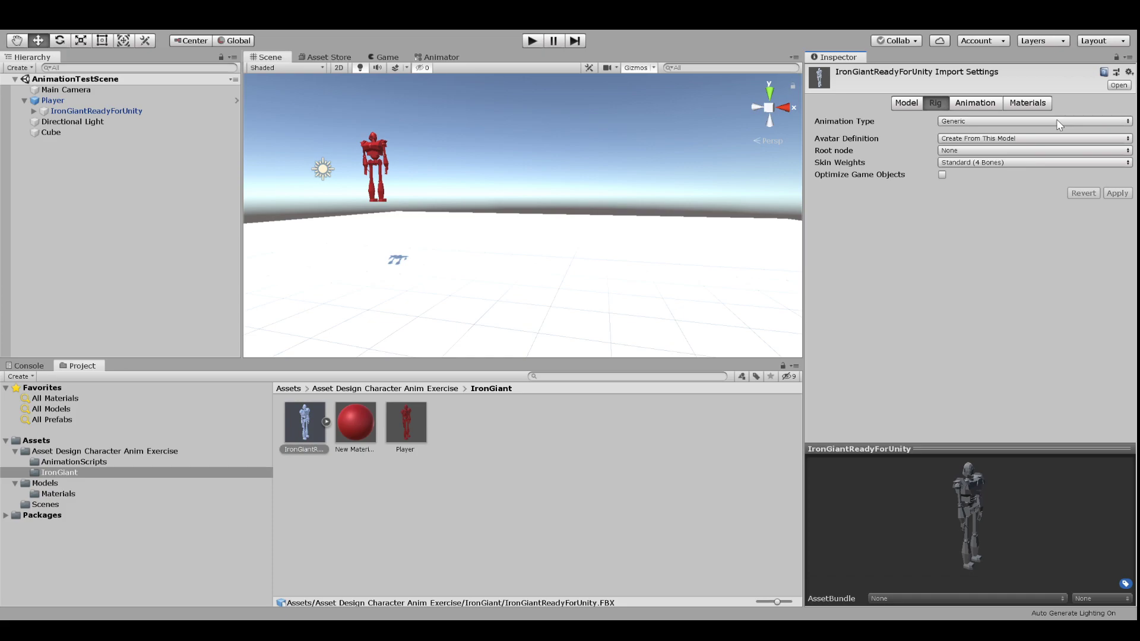
pyautogui.click(1056, 118)
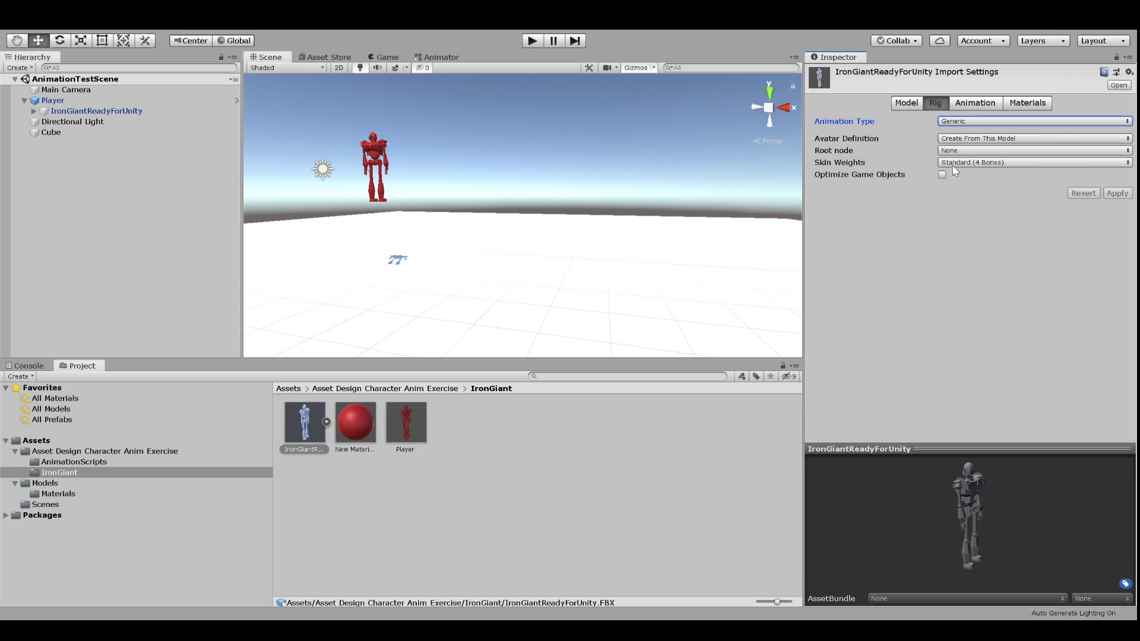
pyautogui.click(976, 102)
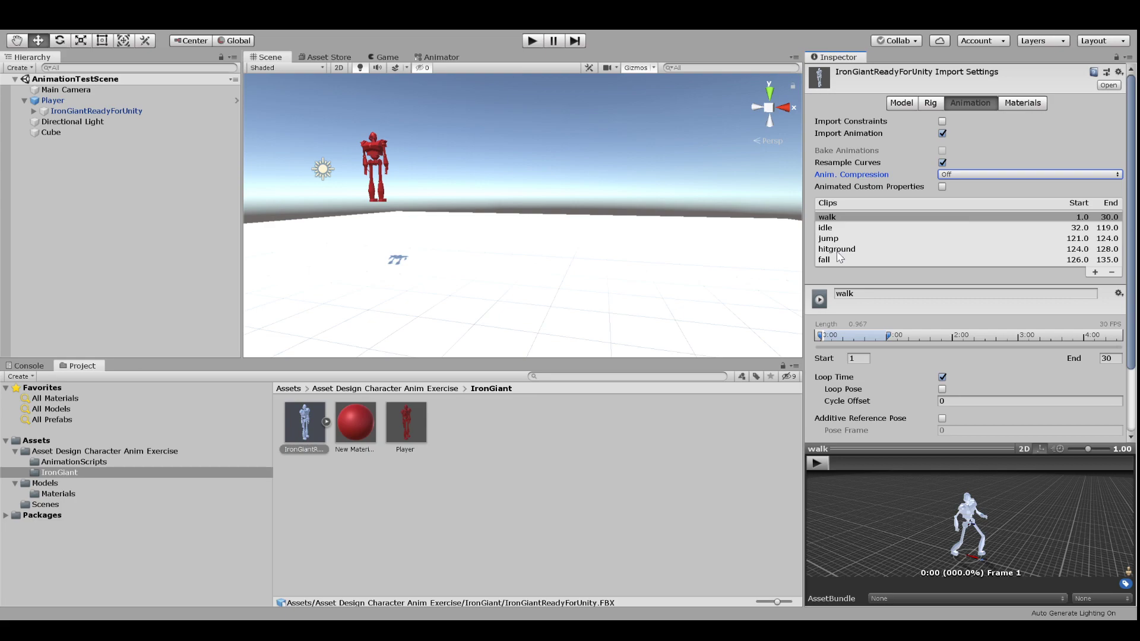
pyautogui.scroll(-3, 845, 262)
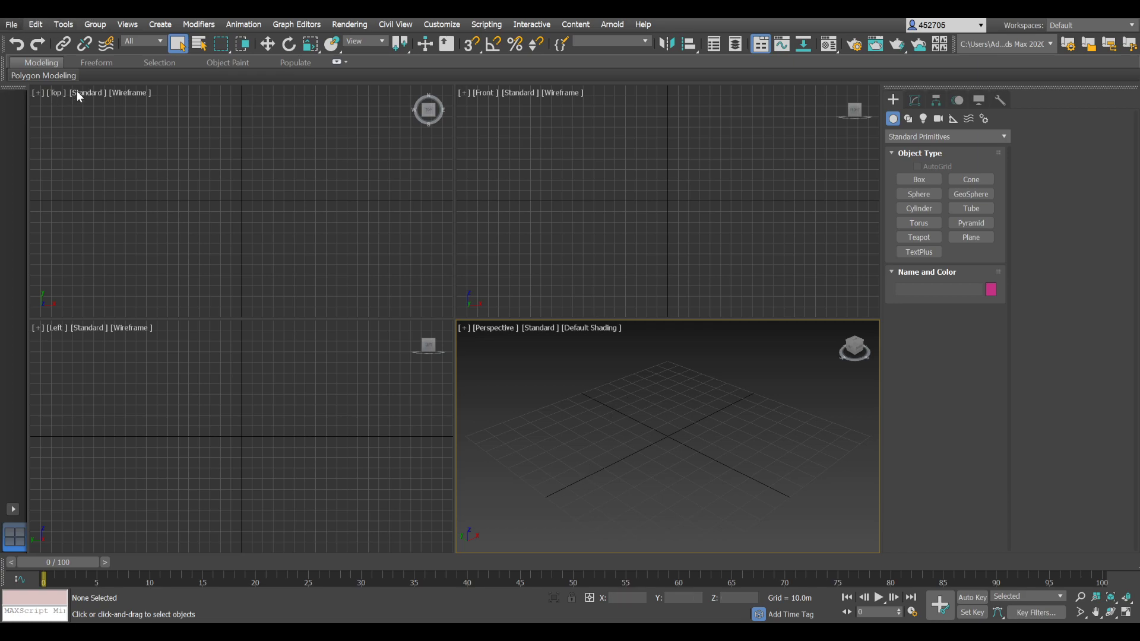
# Switch to 3ds Max and scrub through the Iron Giant animation between frames 0 and 150.
pyautogui.press('m')
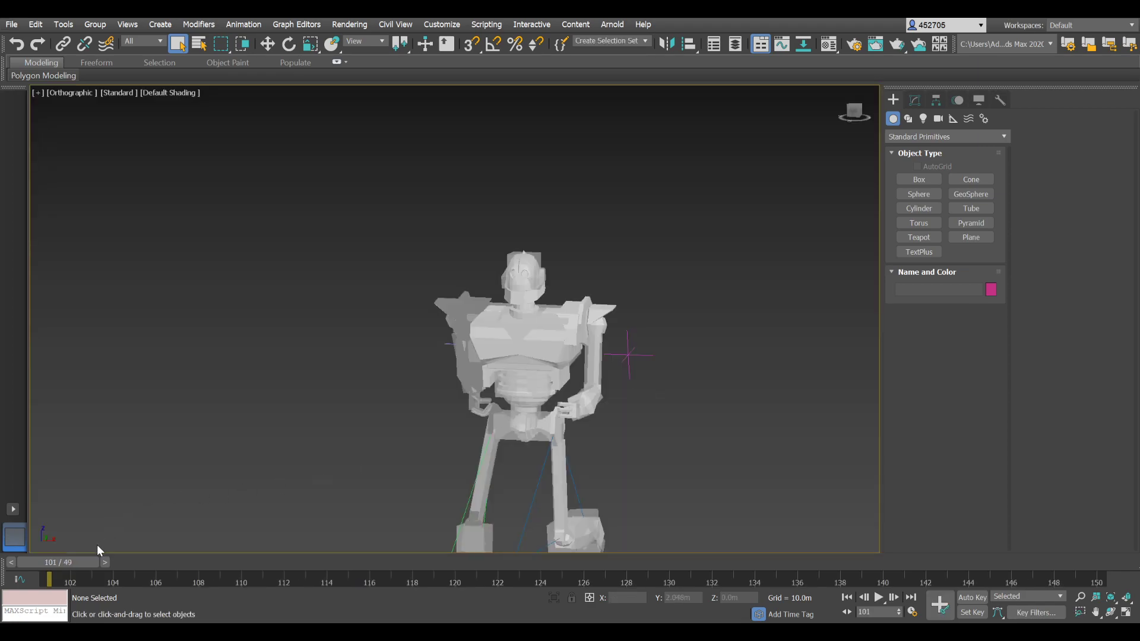
pyautogui.moveTo(64, 569); pyautogui.dragTo(1120, 581)
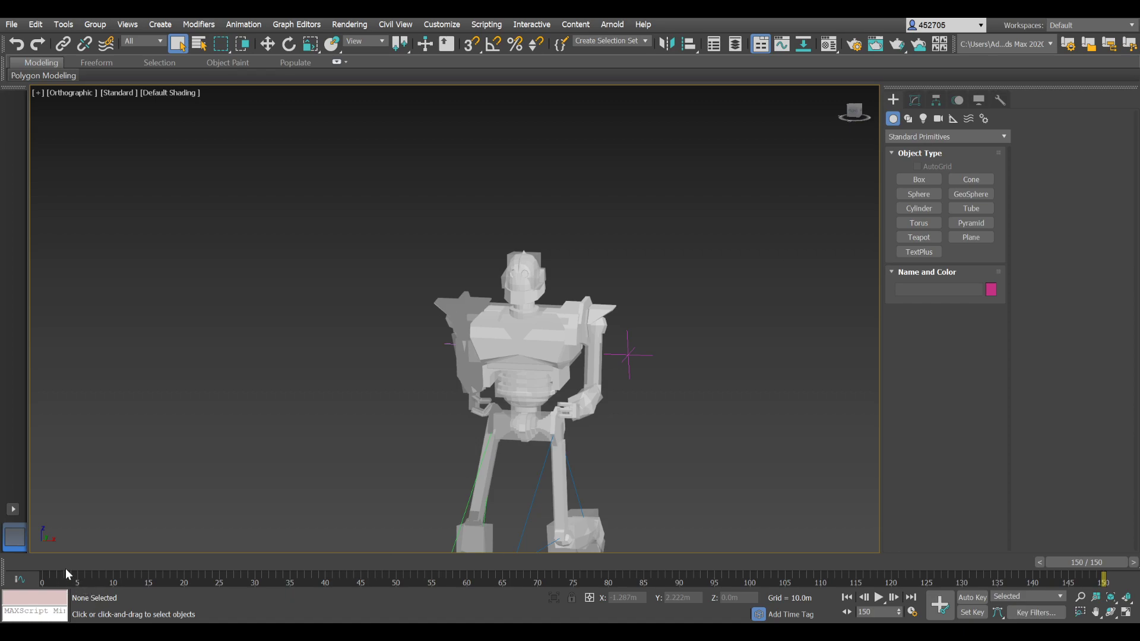
pyautogui.moveTo(64, 562); pyautogui.dragTo(0, 493)
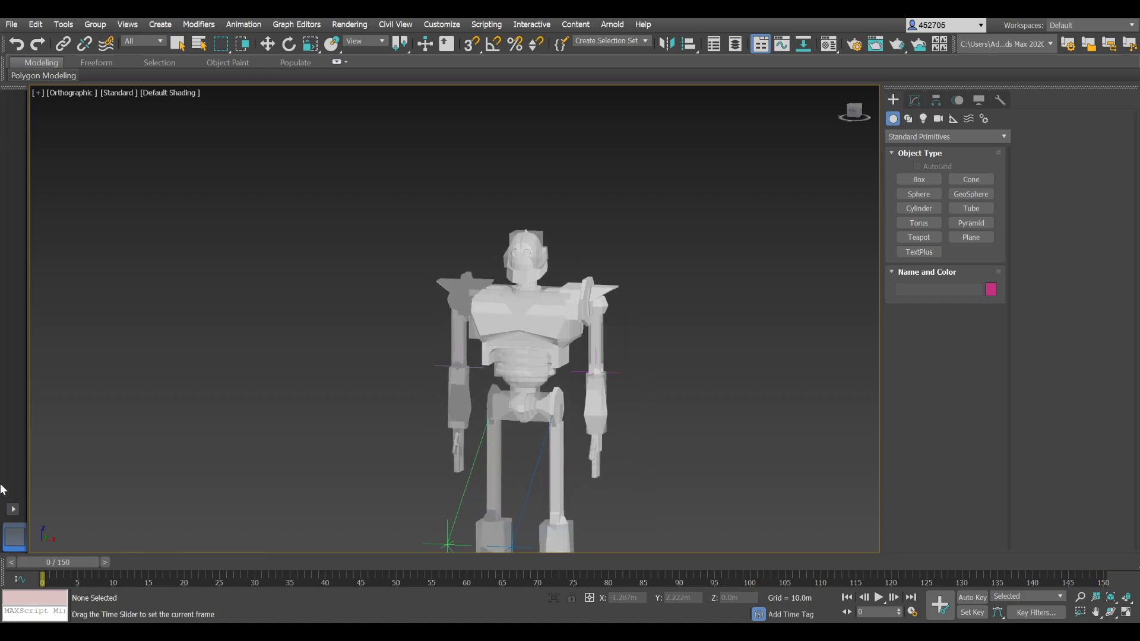
pyautogui.moveTo(59, 565); pyautogui.dragTo(1104, 585)
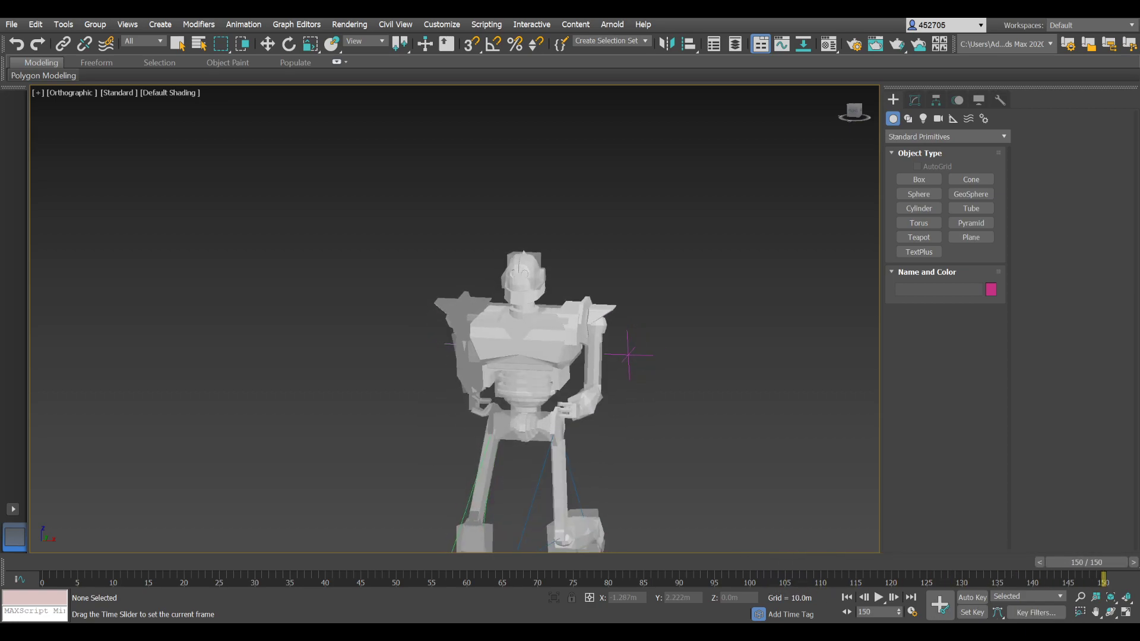
pyautogui.click(178, 43)
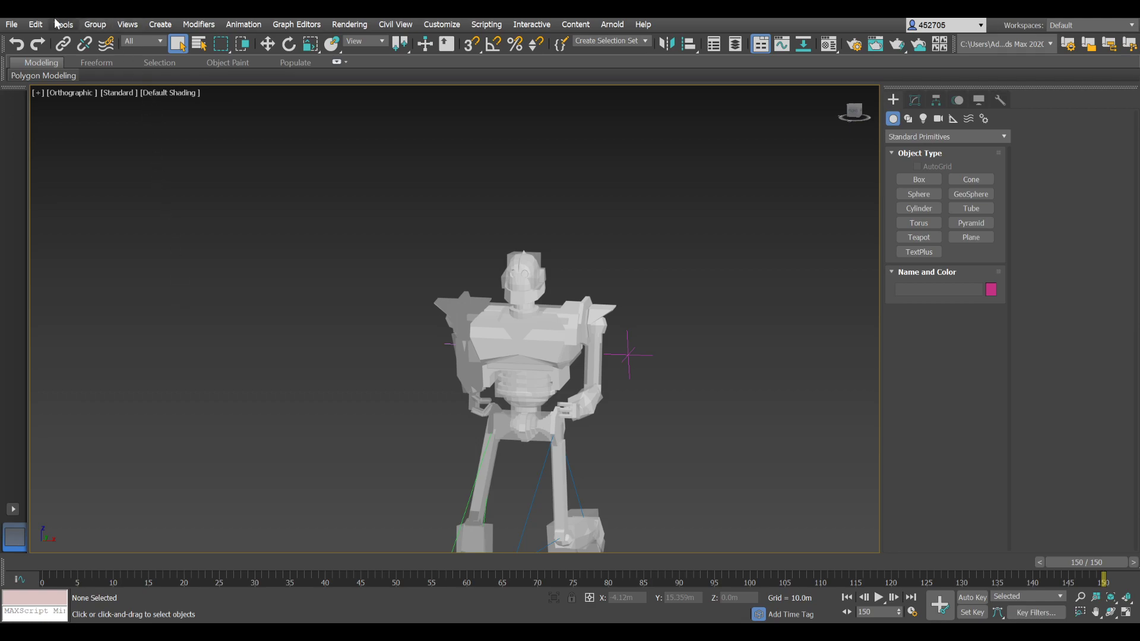
pyautogui.hotkey('ctrl', 'alt', 'o')
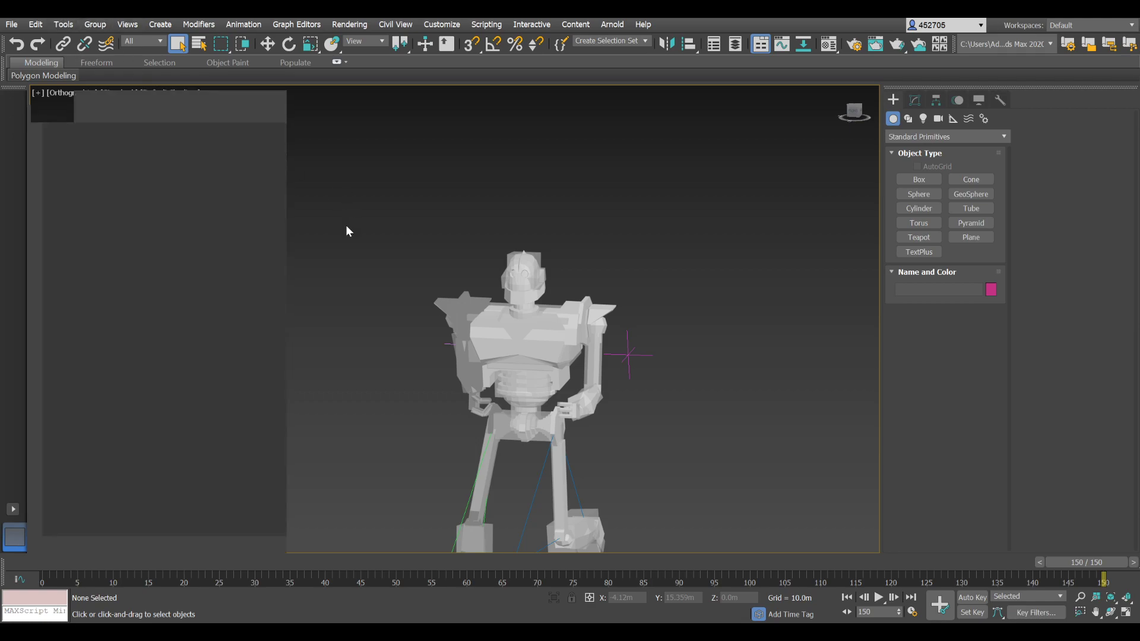
pyautogui.click(117, 187)
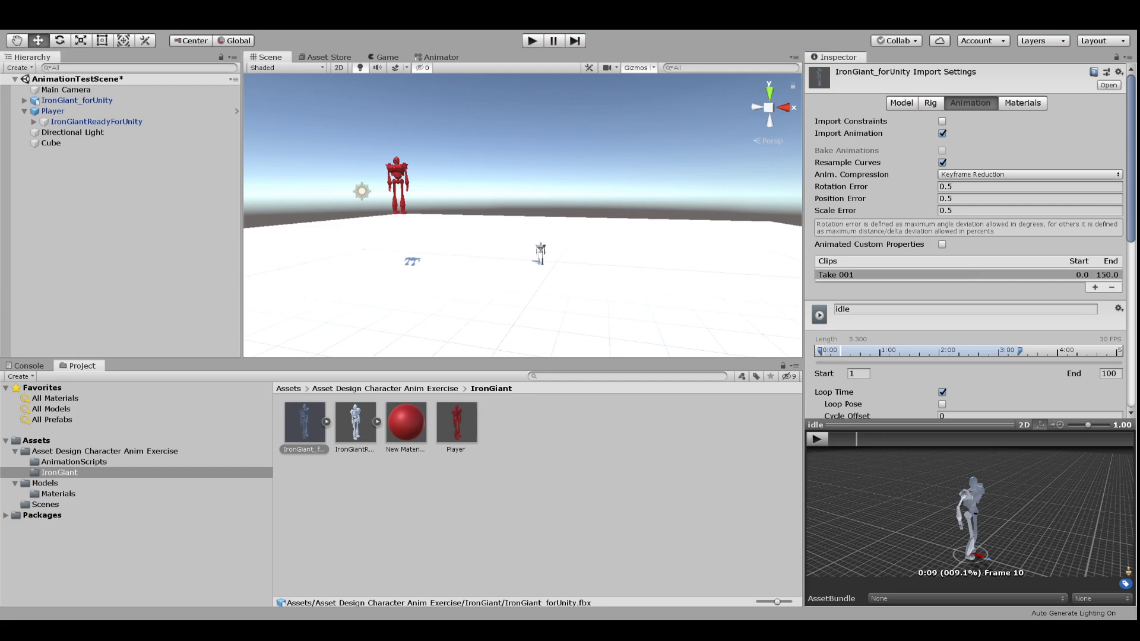
# Reselect the IronGiant_forUnity model in Unity and play its idle clip in an enlarged, closer preview.
pyautogui.click(656, 498)
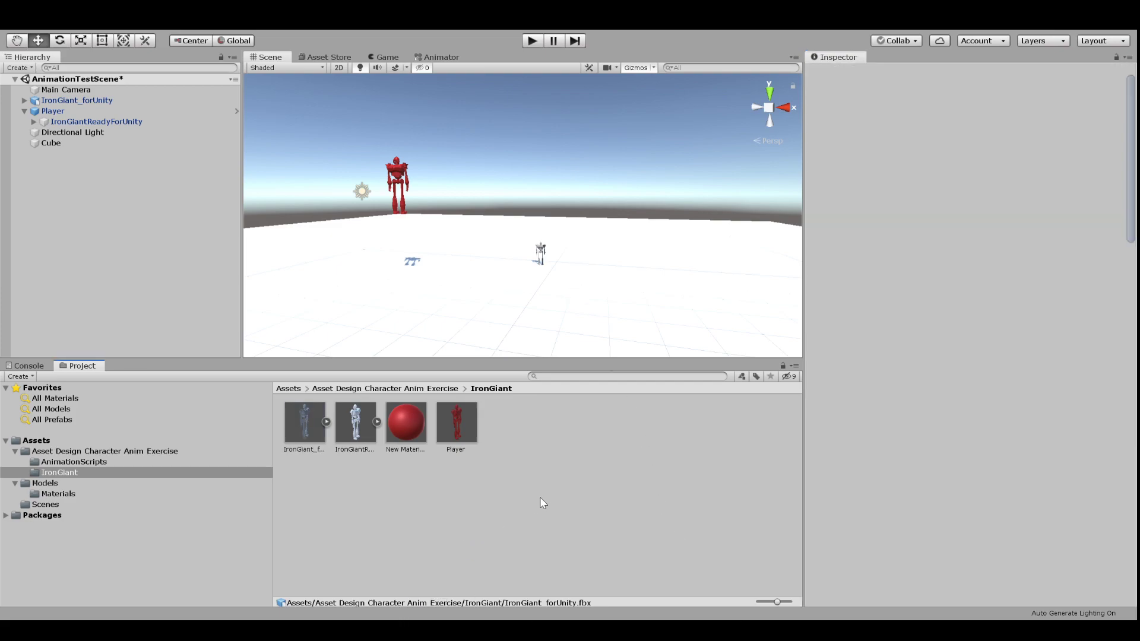
pyautogui.click(311, 425)
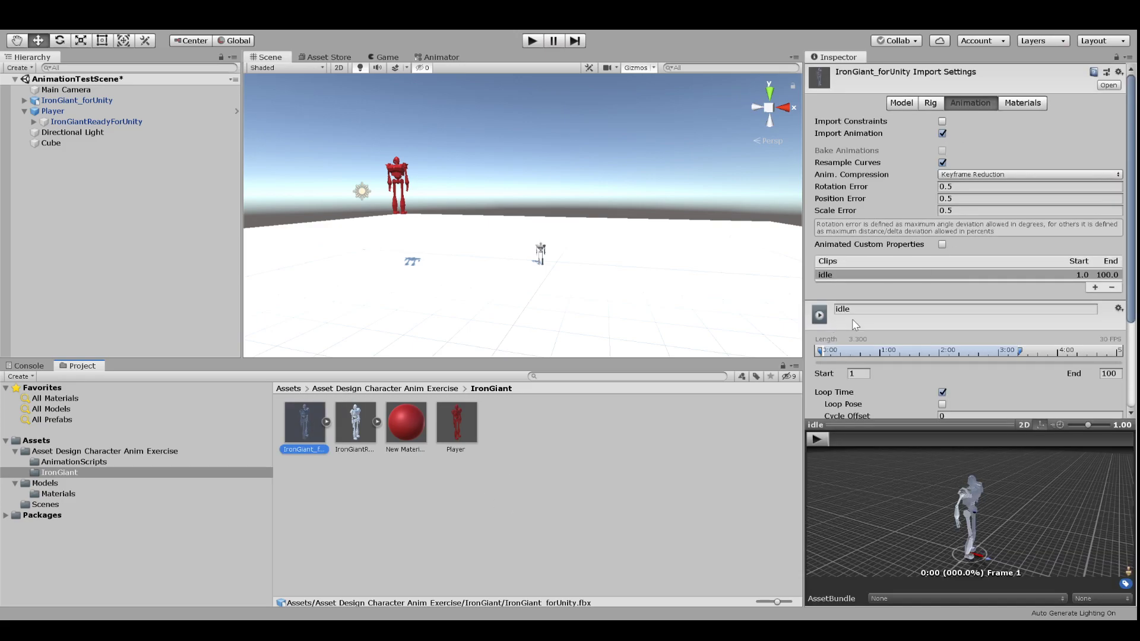
pyautogui.scroll(-5, 860, 321)
pyautogui.click(817, 439)
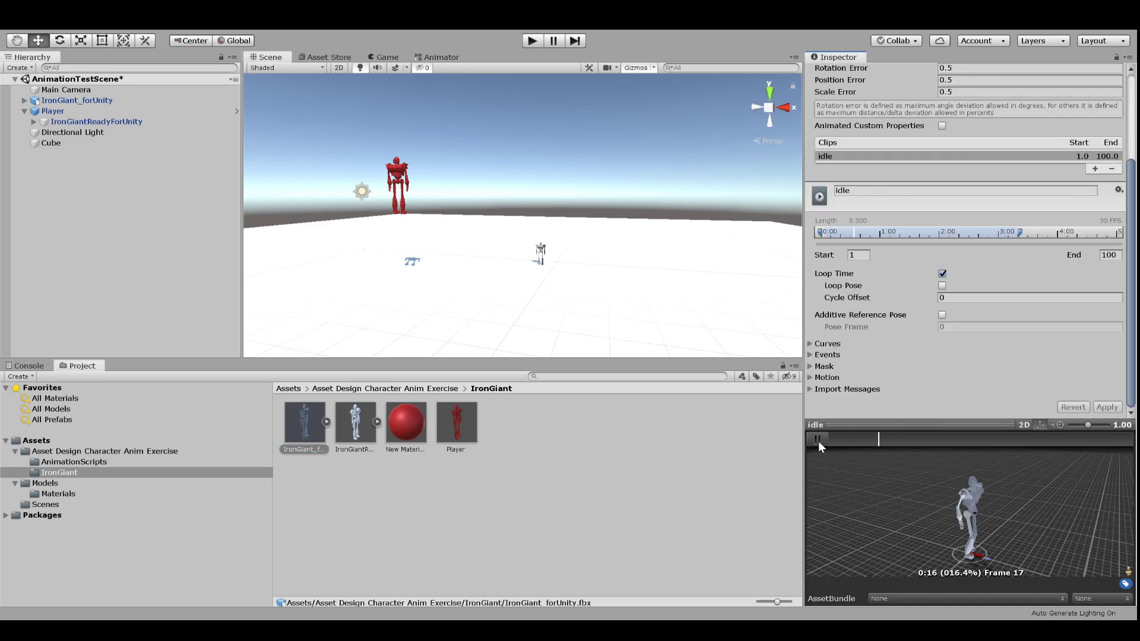
pyautogui.scroll(3, 1006, 535)
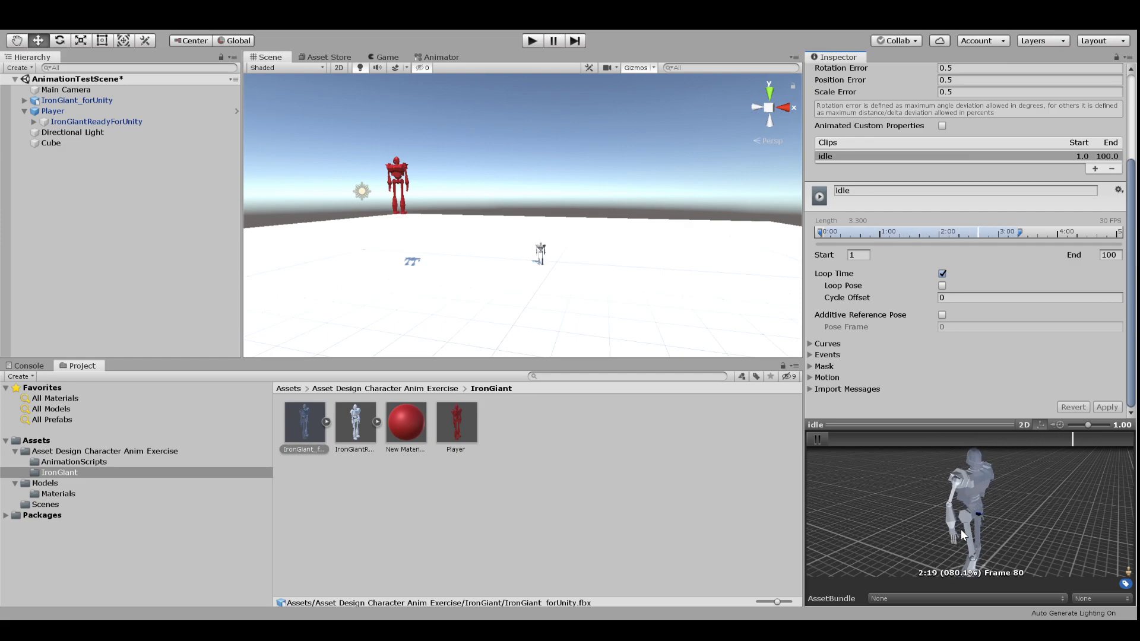
pyautogui.moveTo(919, 426); pyautogui.dragTo(919, 380)
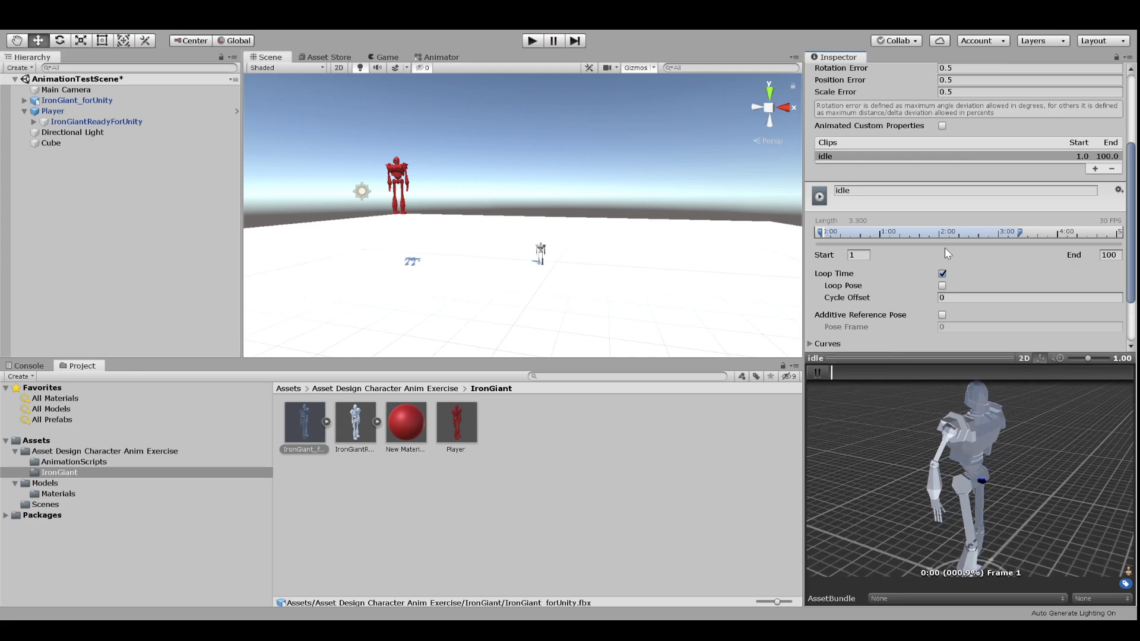
# Enable Loop Pose and Additive Reference Pose for the idle clip of IronGiant_forUnity.
pyautogui.scroll(-3, 945, 248)
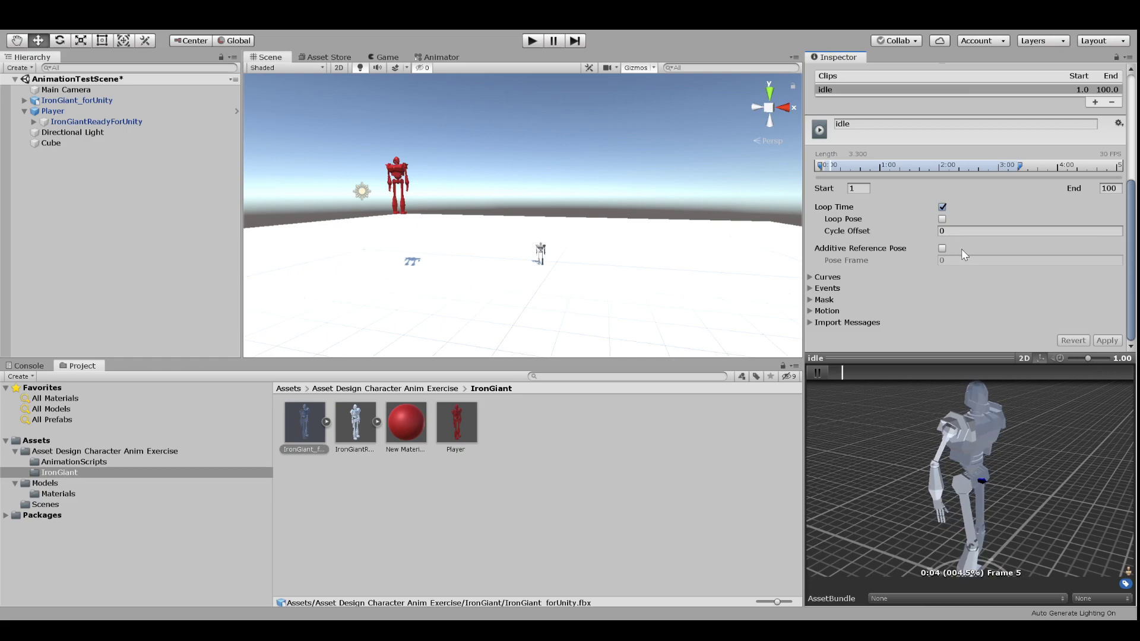
pyautogui.click(942, 219)
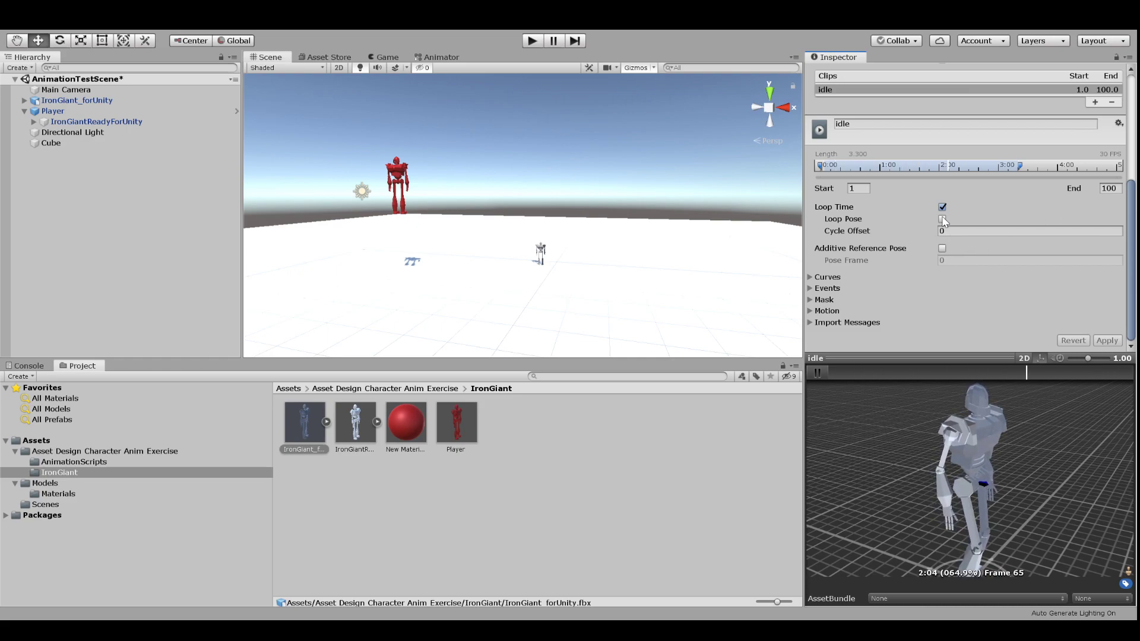
pyautogui.click(942, 248)
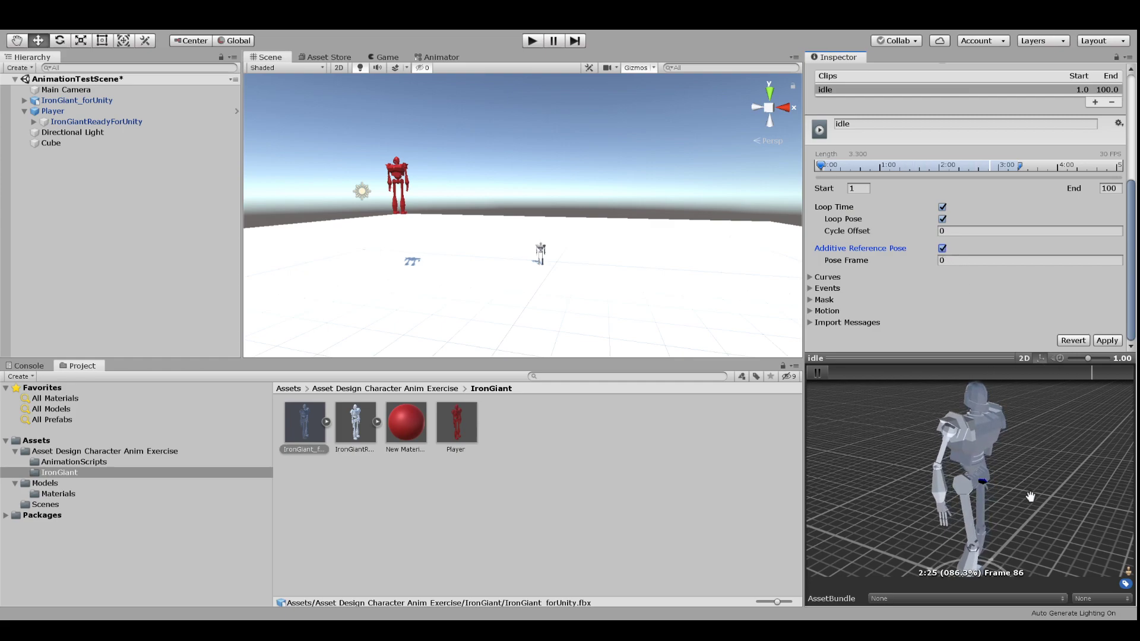
# Set the idle clip's start frame to 2 and its additive reference pose frame to 99.
pyautogui.click(1108, 188)
pyautogui.click(855, 188)
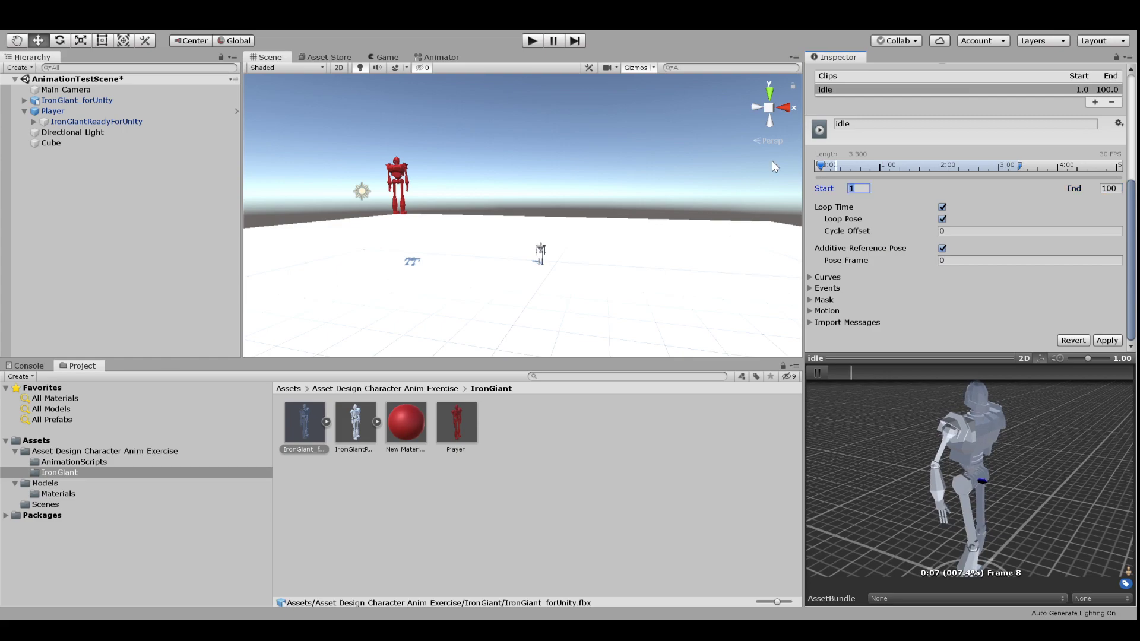
pyautogui.moveTo(856, 373); pyautogui.dragTo(946, 384)
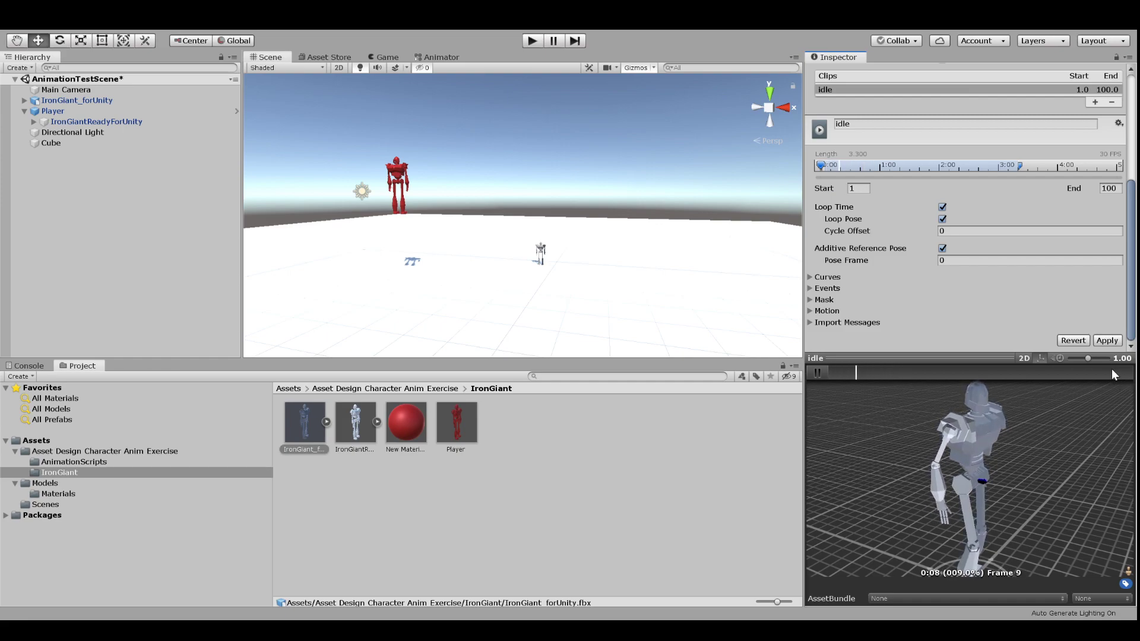
pyautogui.click(860, 188)
pyautogui.write('2')
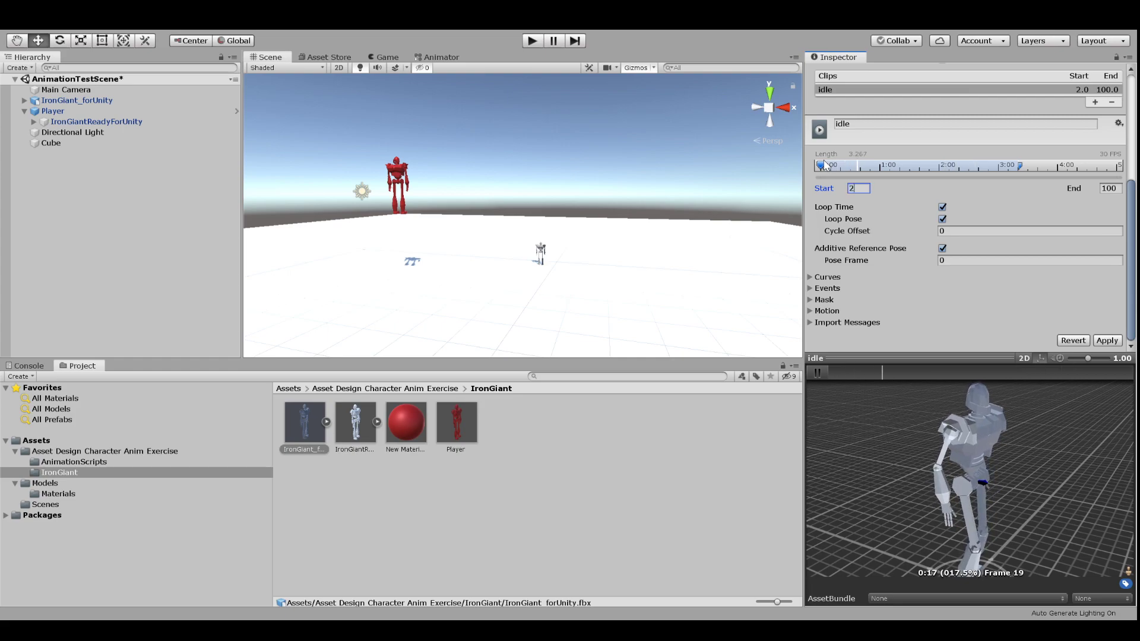
pyautogui.click(964, 260)
pyautogui.write('99')
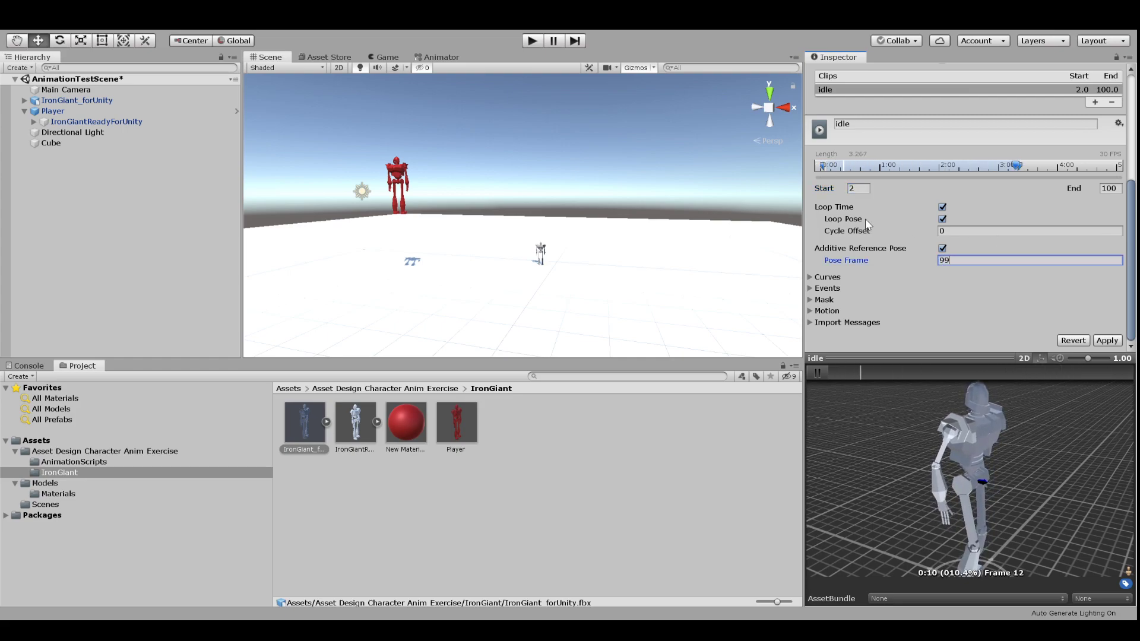
# Set the idle clip's end frame to 99 and its additive reference pose frame to 98.
pyautogui.click(991, 300)
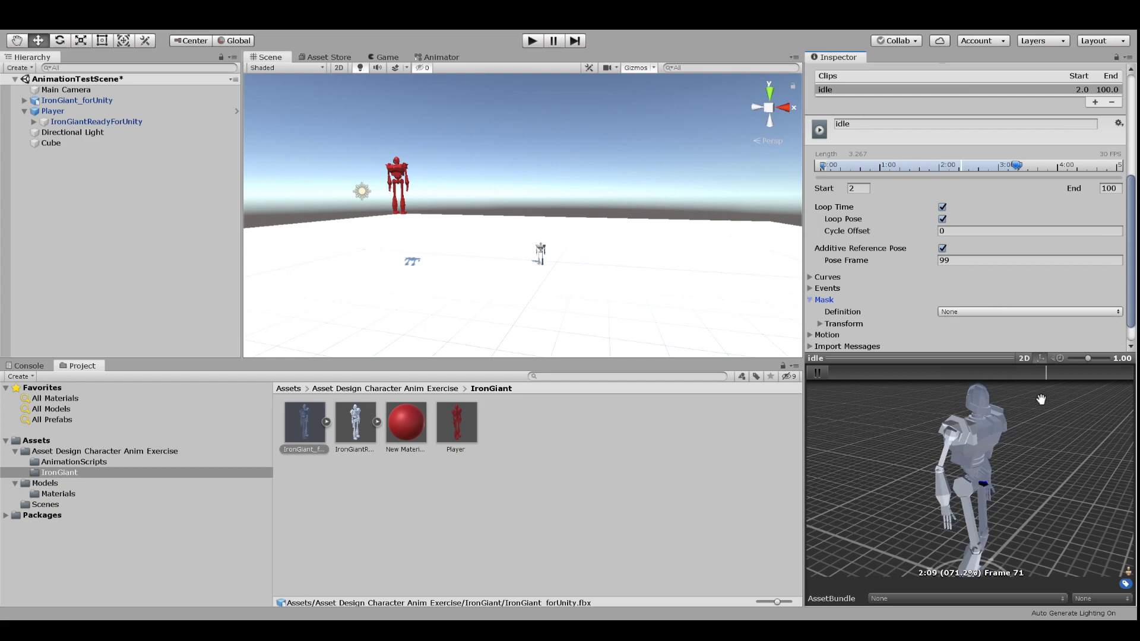
pyautogui.click(948, 231)
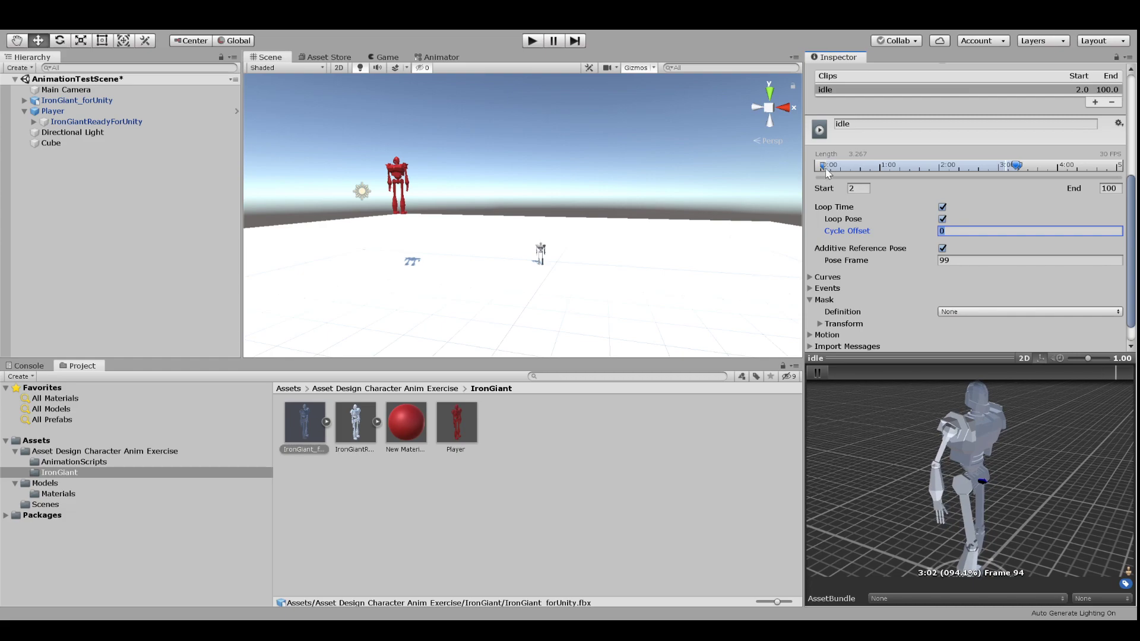
pyautogui.click(1109, 188)
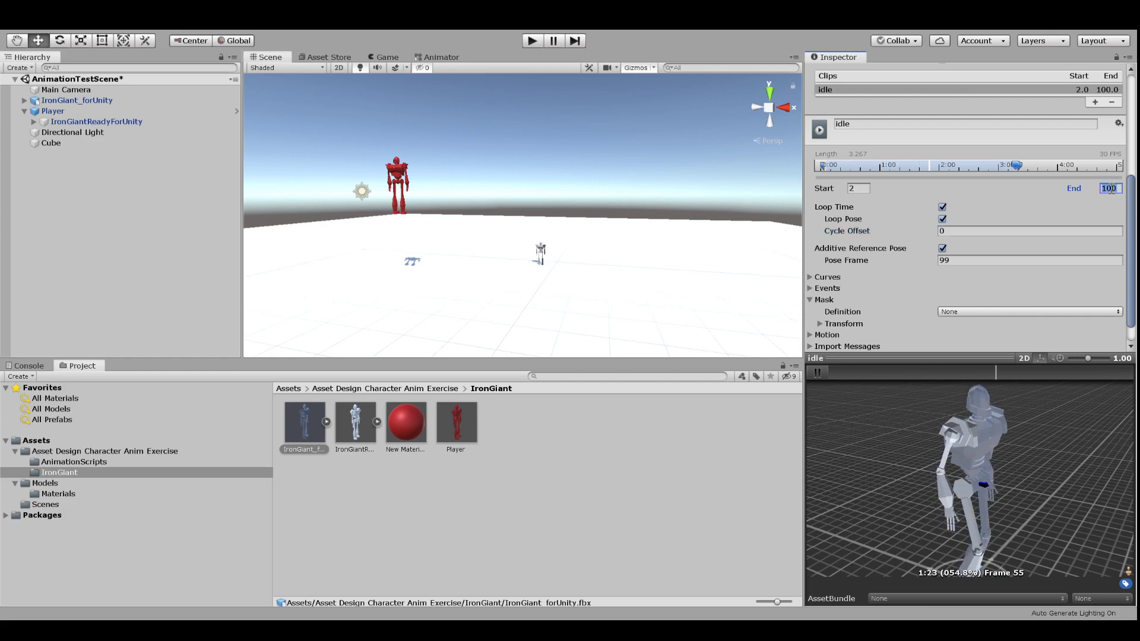
pyautogui.write('99')
pyautogui.click(994, 260)
pyautogui.write('98')
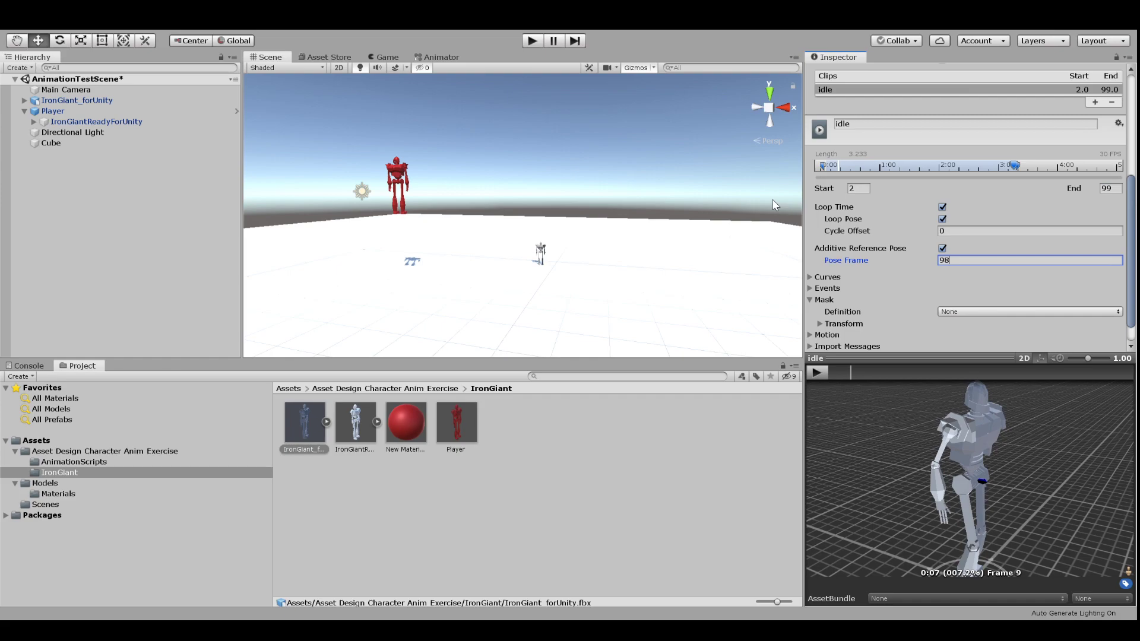
# Apply the idle clip's import changes and replay the clip in the preview from a different angle.
pyautogui.scroll(-1, 1053, 321)
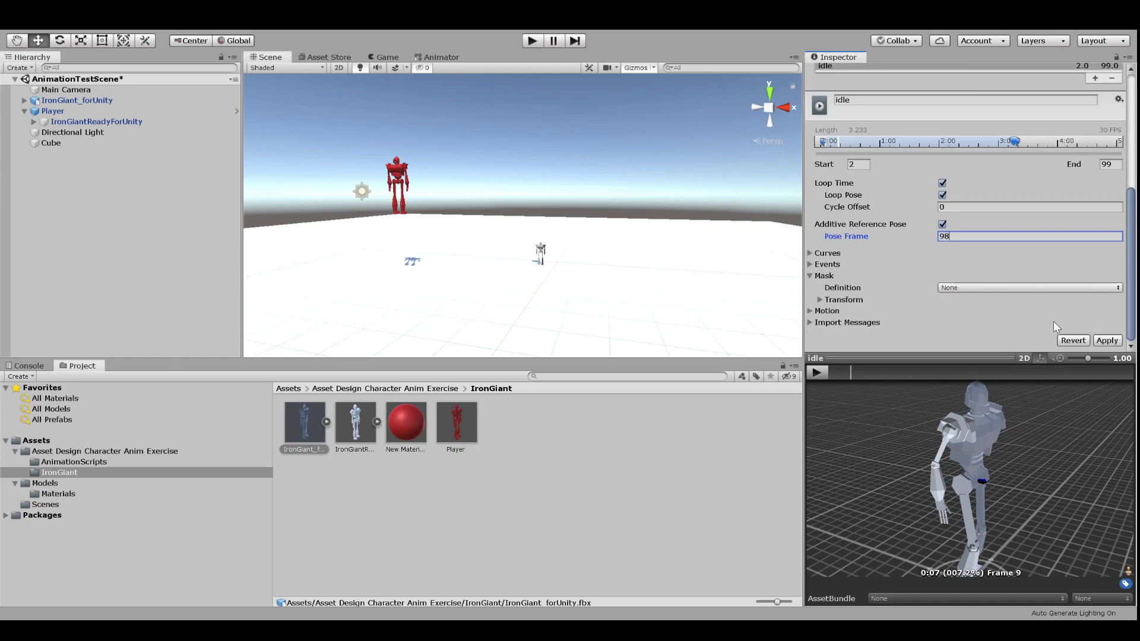
pyautogui.click(1098, 342)
pyautogui.click(822, 374)
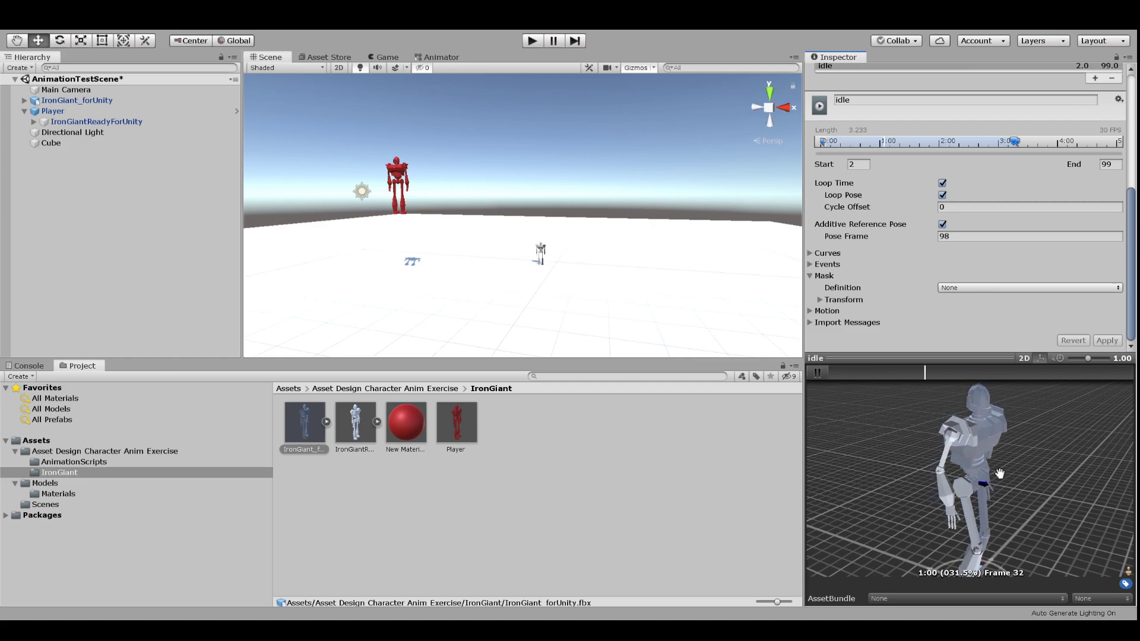
pyautogui.moveTo(1016, 510); pyautogui.dragTo(954, 514)
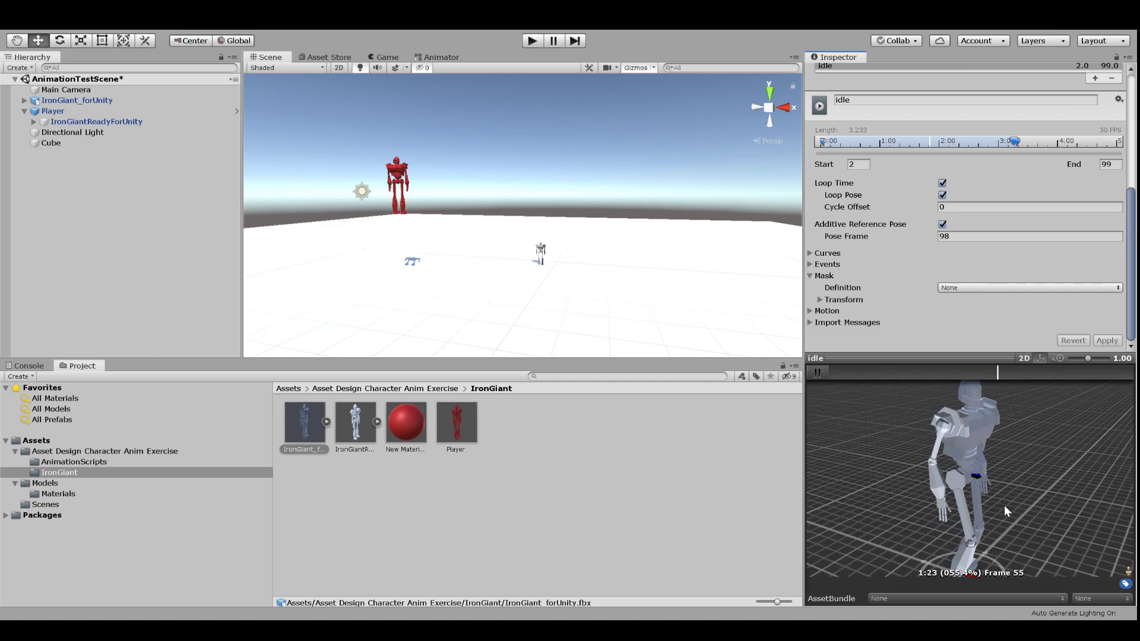
pyautogui.scroll(5, 900, 228)
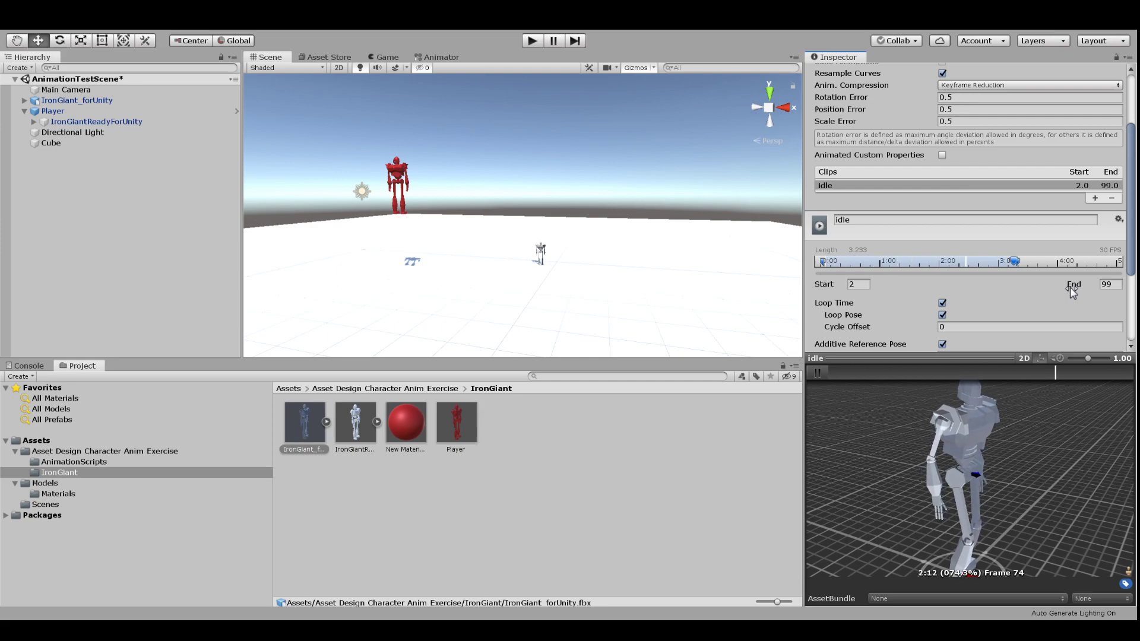
pyautogui.scroll(-5, 950, 285)
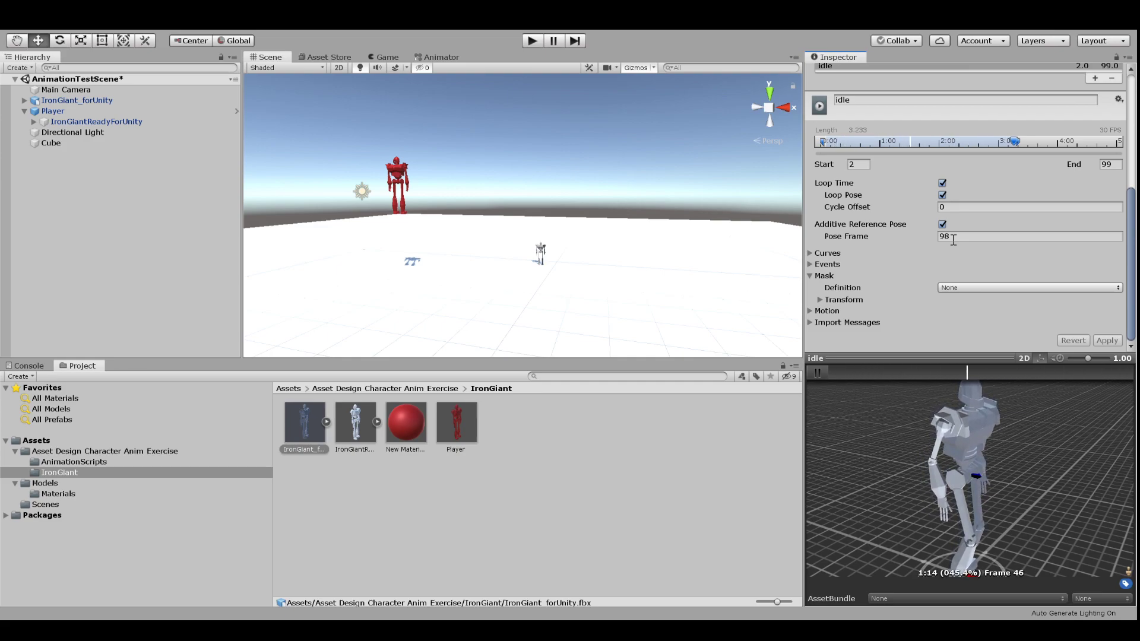
# Add a second animation clip named run to IronGiant_forUnity and set its start frame to 101.
pyautogui.scroll(6, 1023, 267)
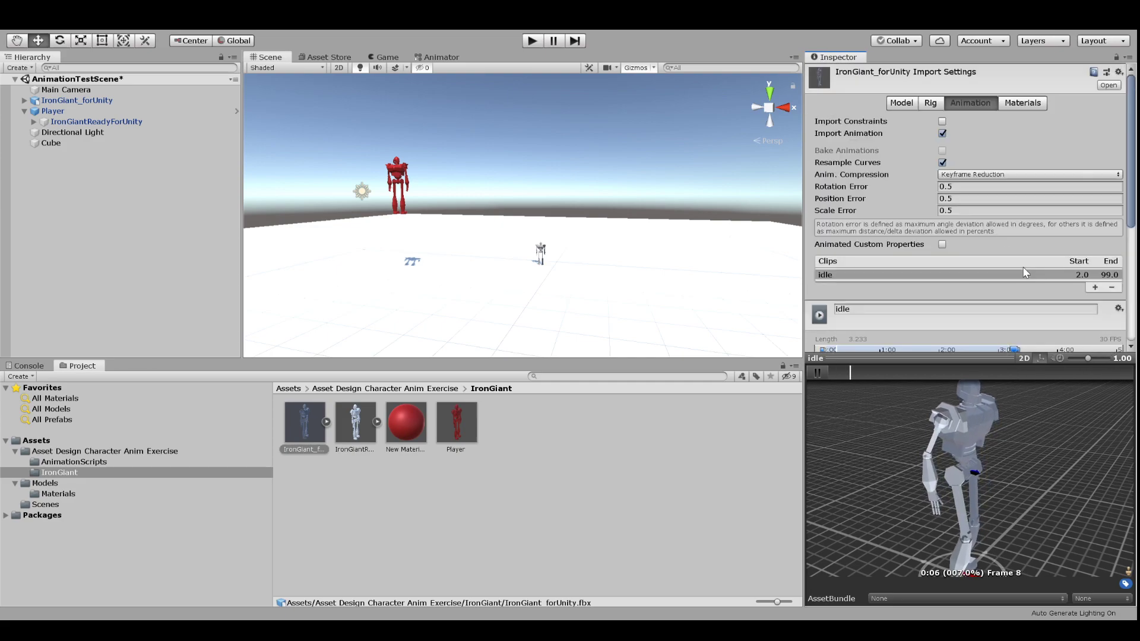
pyautogui.scroll(-4, 988, 246)
pyautogui.click(1096, 167)
pyautogui.click(885, 200)
pyautogui.write('run')
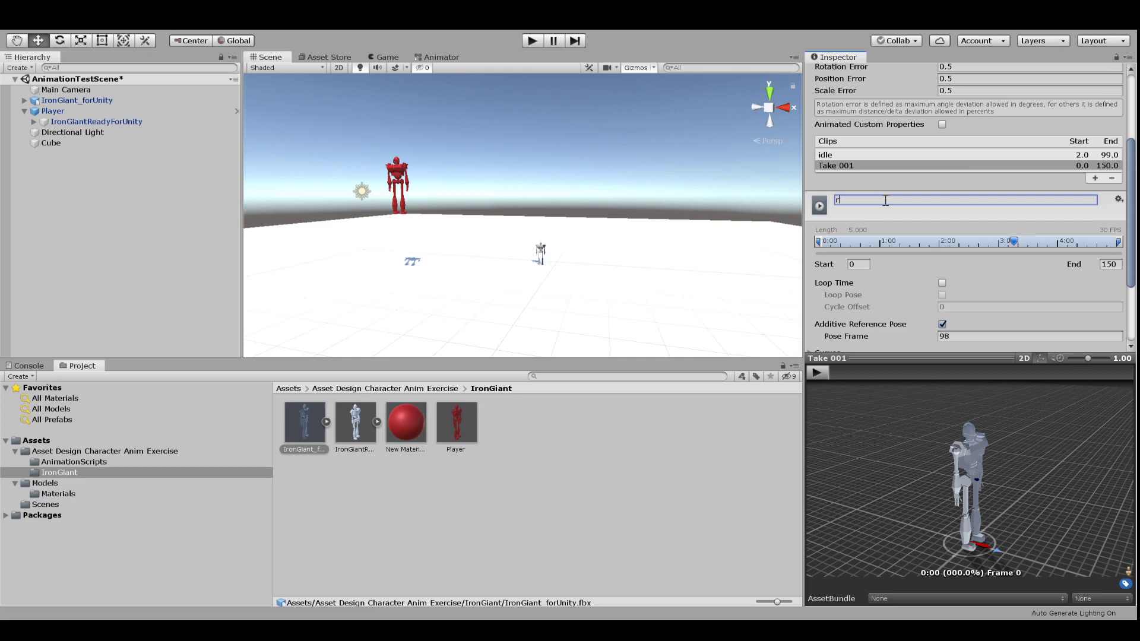
pyautogui.click(865, 265)
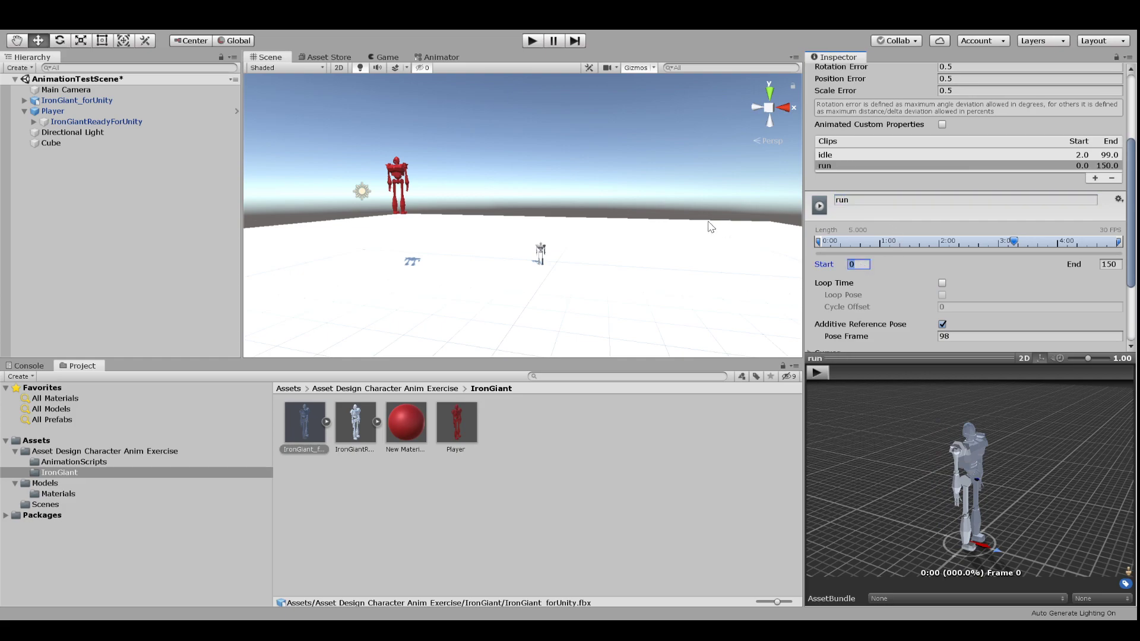
pyautogui.write('101')
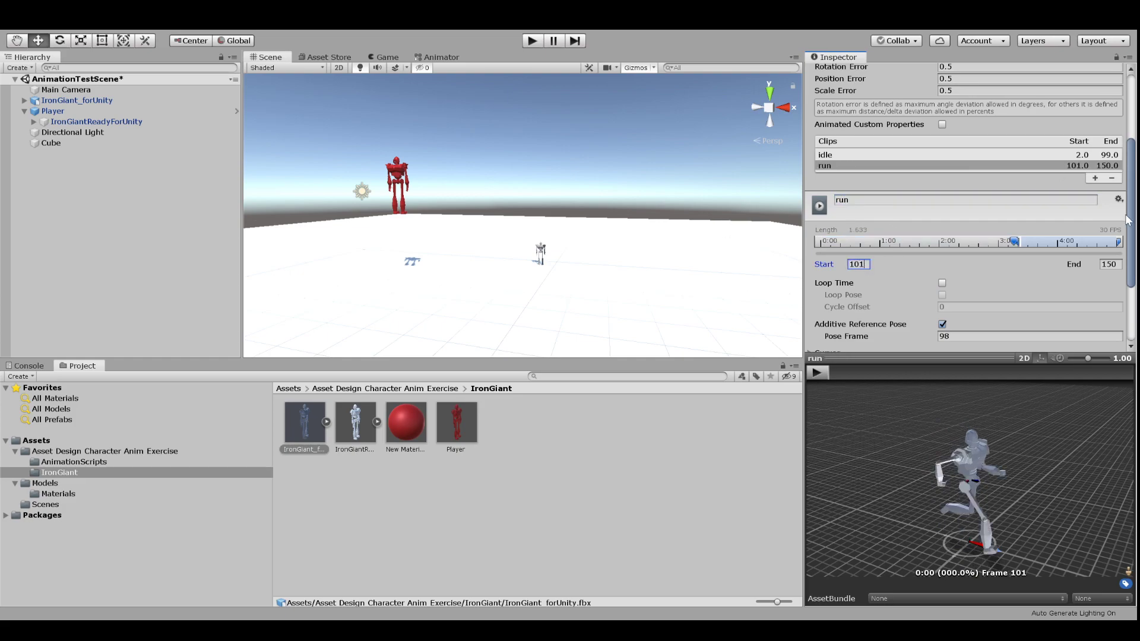
# Enable Loop Time and turn off Additive Reference Pose for the run clip.
pyautogui.click(943, 282)
pyautogui.scroll(-3, 942, 241)
pyautogui.scroll(6, 966, 224)
pyautogui.scroll(-3, 966, 224)
pyautogui.click(942, 225)
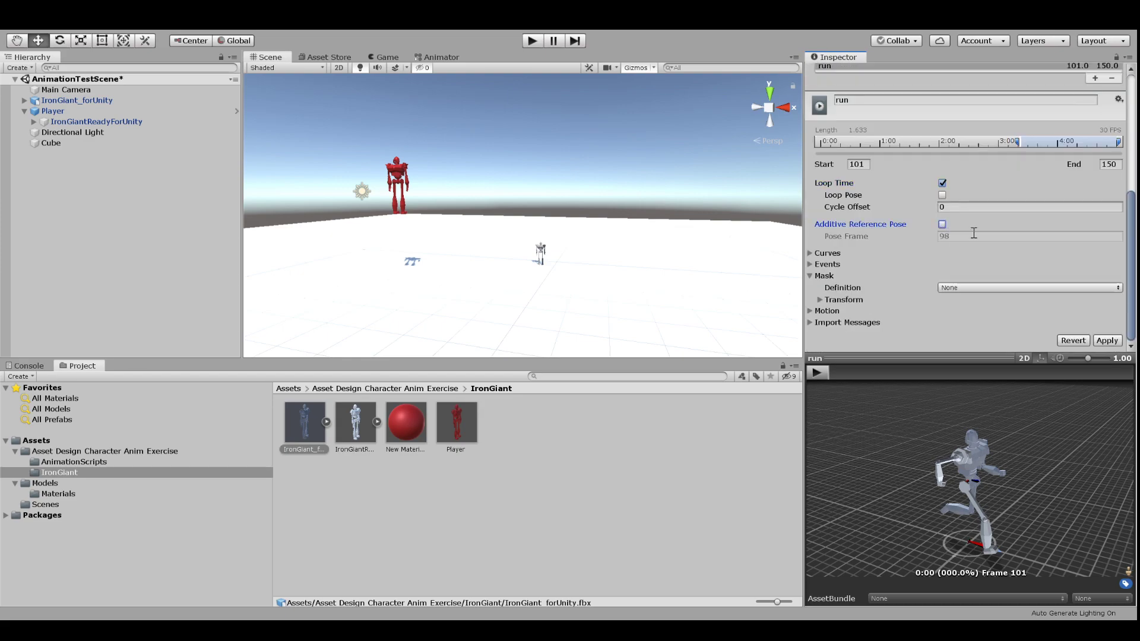
# Check the idle clip's frame range, loop options and additive reference pose settings.
pyautogui.scroll(3, 941, 226)
pyautogui.click(936, 275)
pyautogui.scroll(-4, 936, 275)
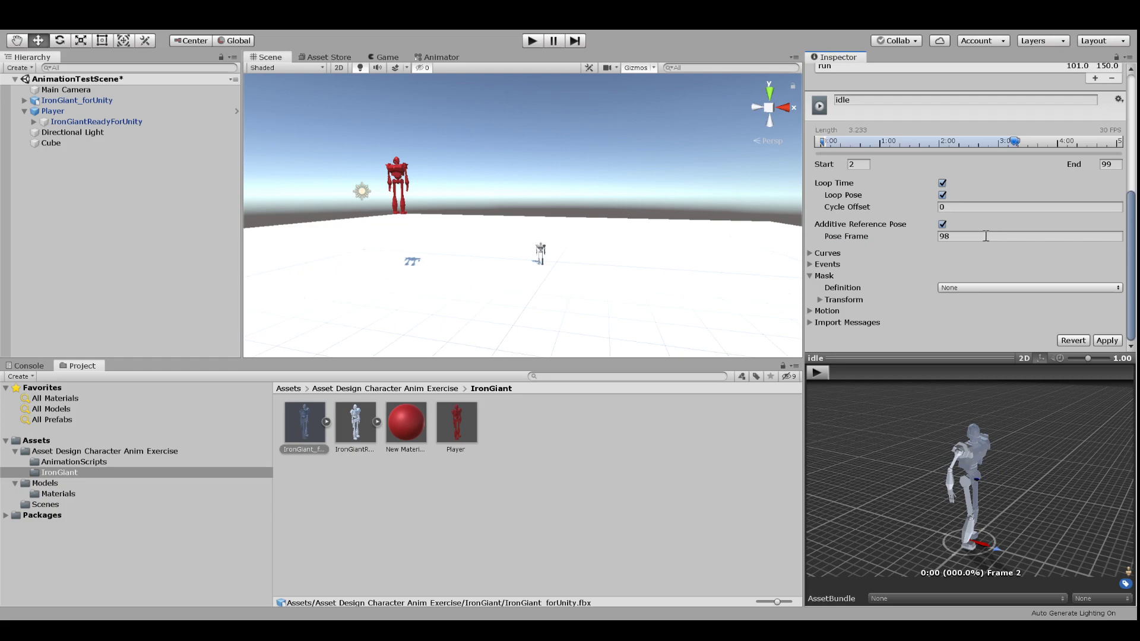
pyautogui.scroll(4, 868, 123)
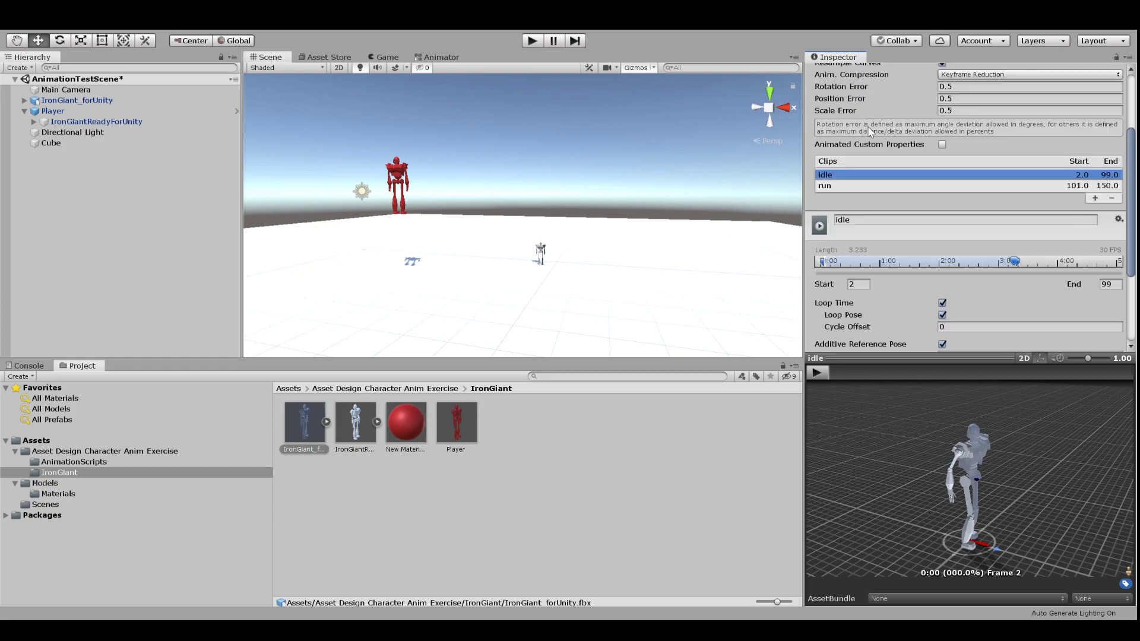
# Play the run clip in a closer, rotated preview and apply the model's import changes.
pyautogui.click(866, 185)
pyautogui.click(817, 373)
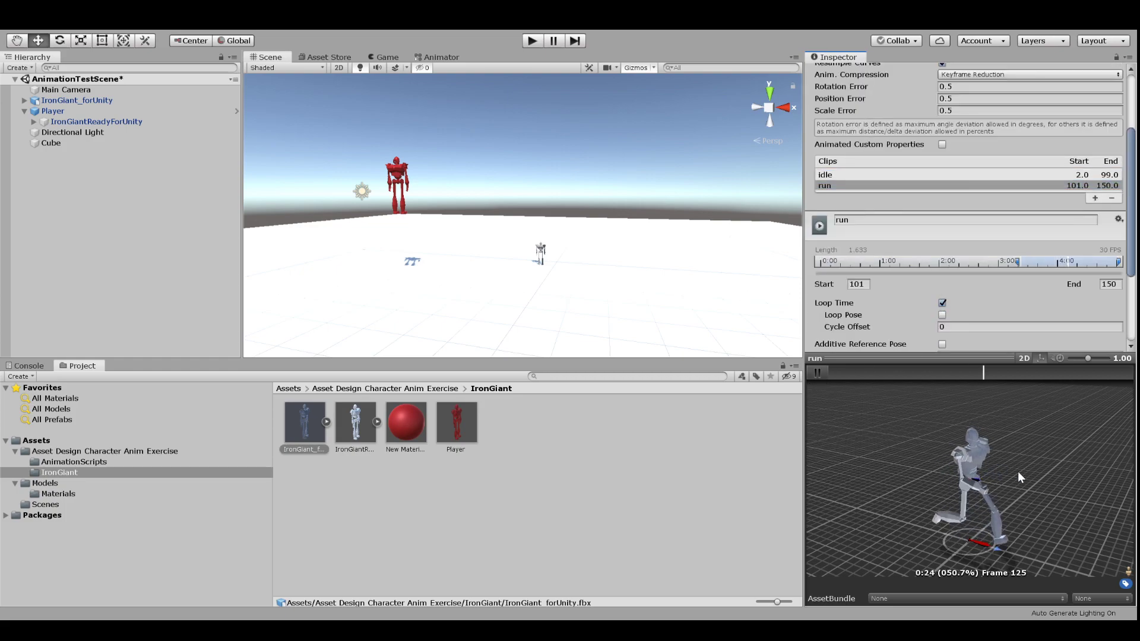
pyautogui.scroll(5, 992, 476)
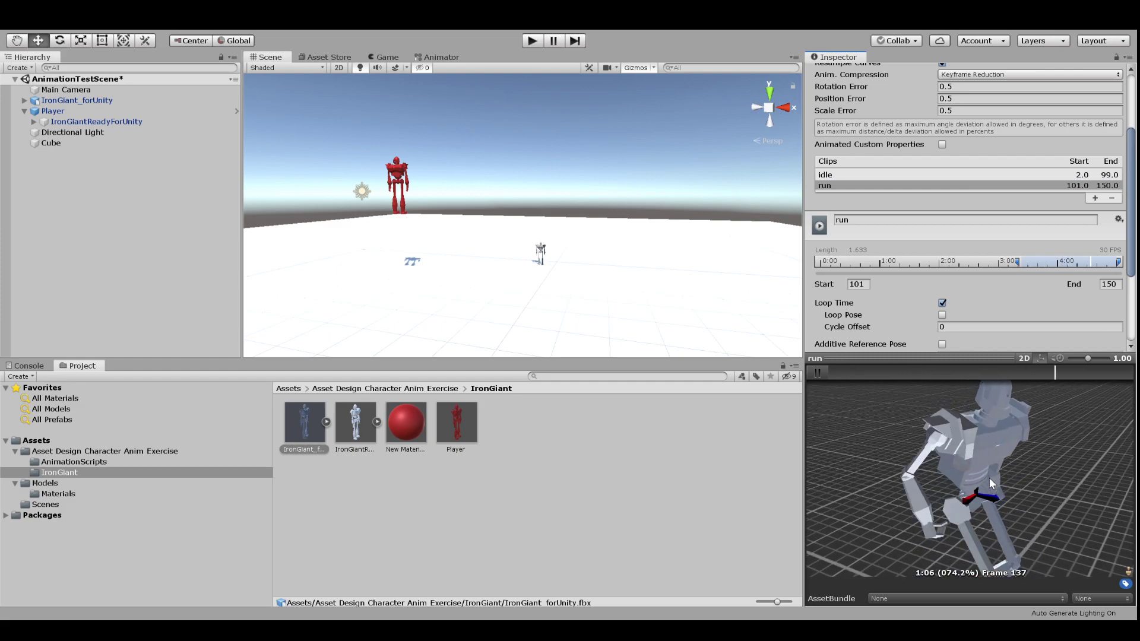
pyautogui.moveTo(992, 479); pyautogui.dragTo(915, 505)
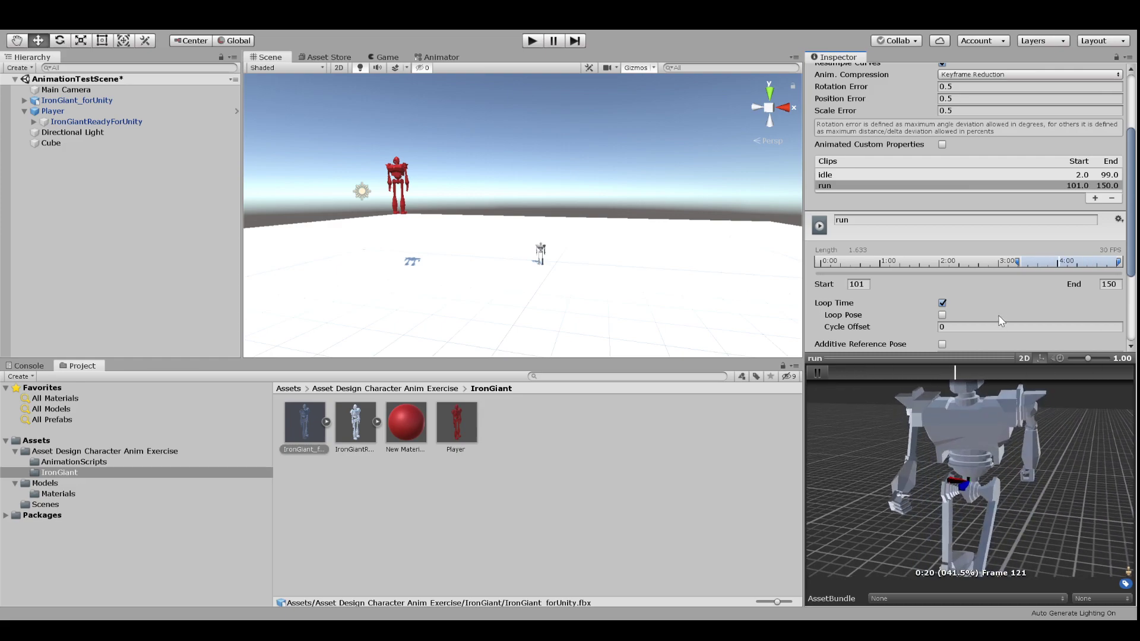
pyautogui.scroll(-3, 1012, 214)
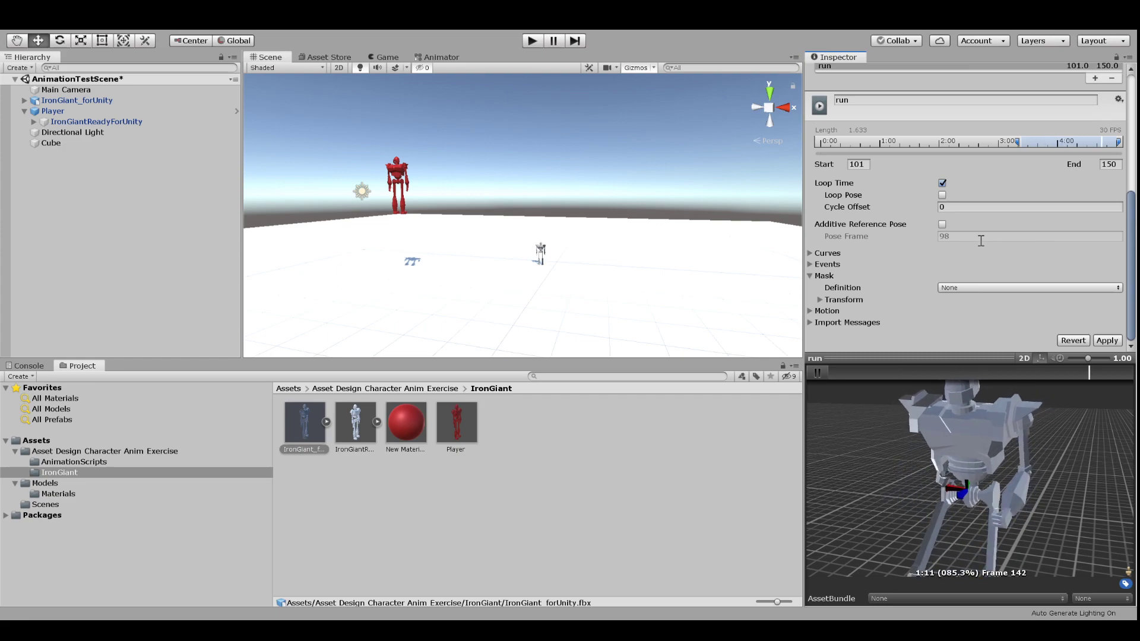
pyautogui.click(1107, 340)
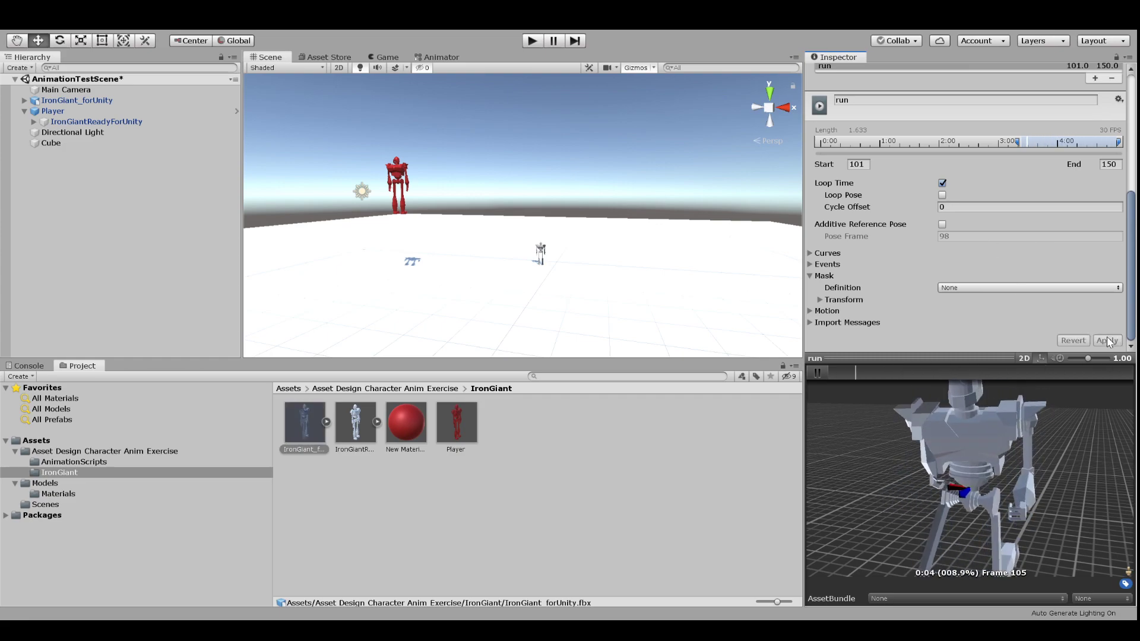
# Expand the IronGiant_forUnity asset's contents and examine the components on Player and its IronGiantReadyForUnity child.
pyautogui.click(326, 422)
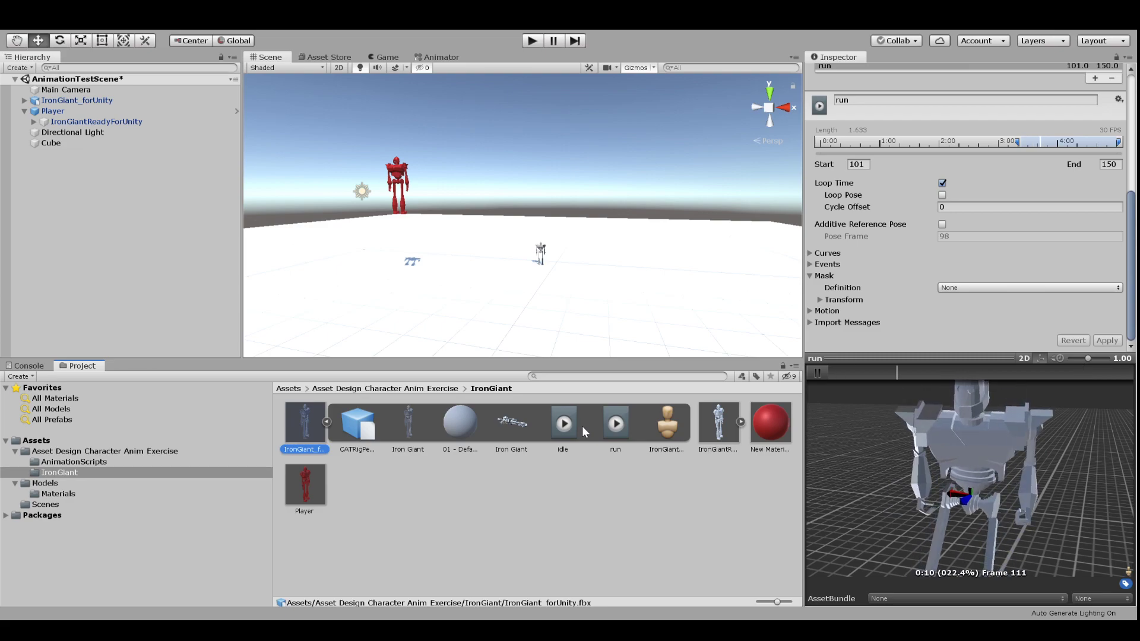
pyautogui.click(65, 112)
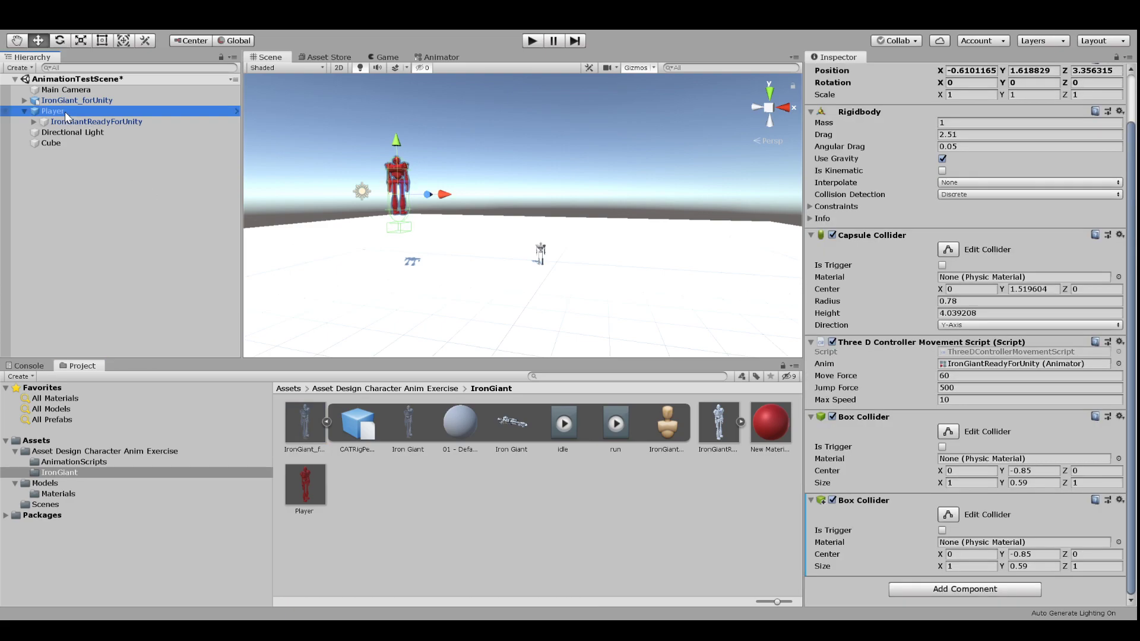
pyautogui.scroll(3, 874, 133)
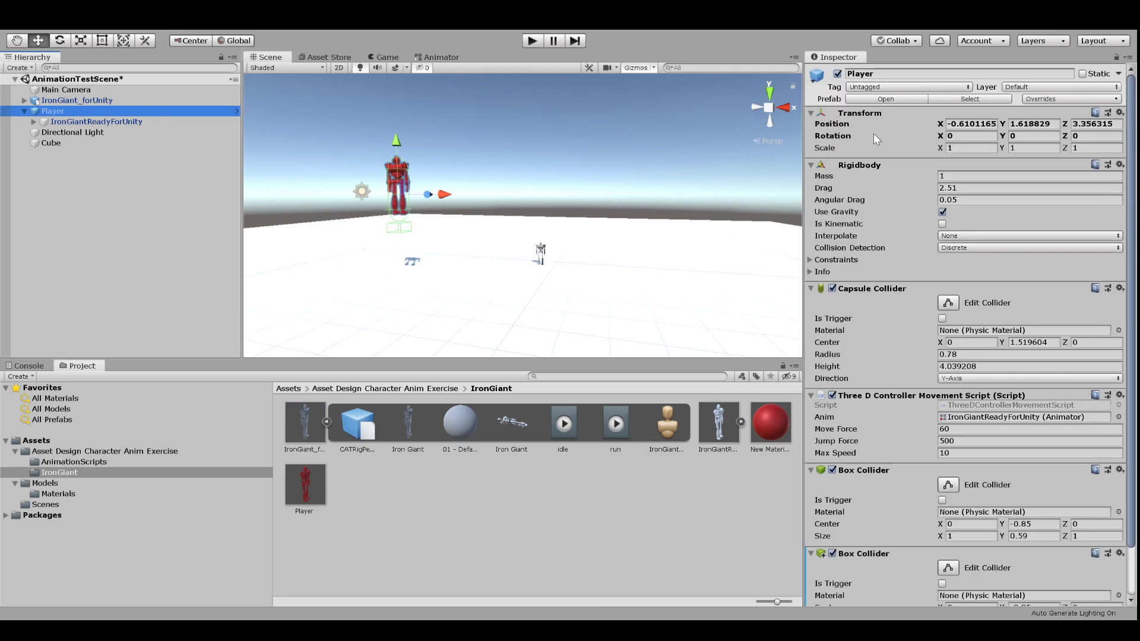
pyautogui.scroll(-3, 877, 154)
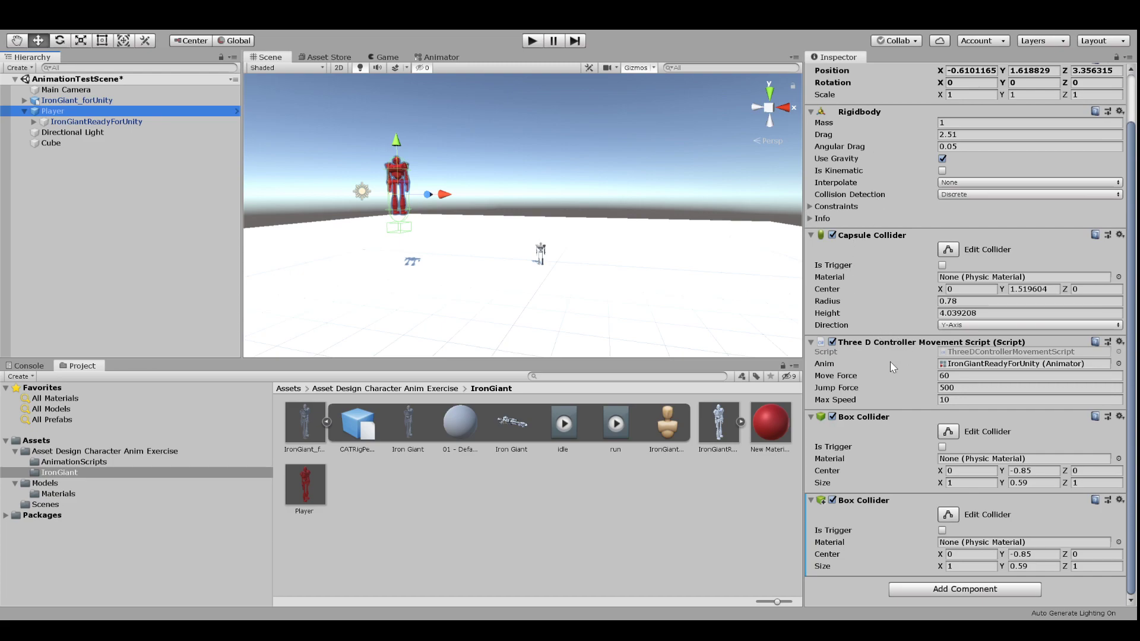
pyautogui.click(45, 124)
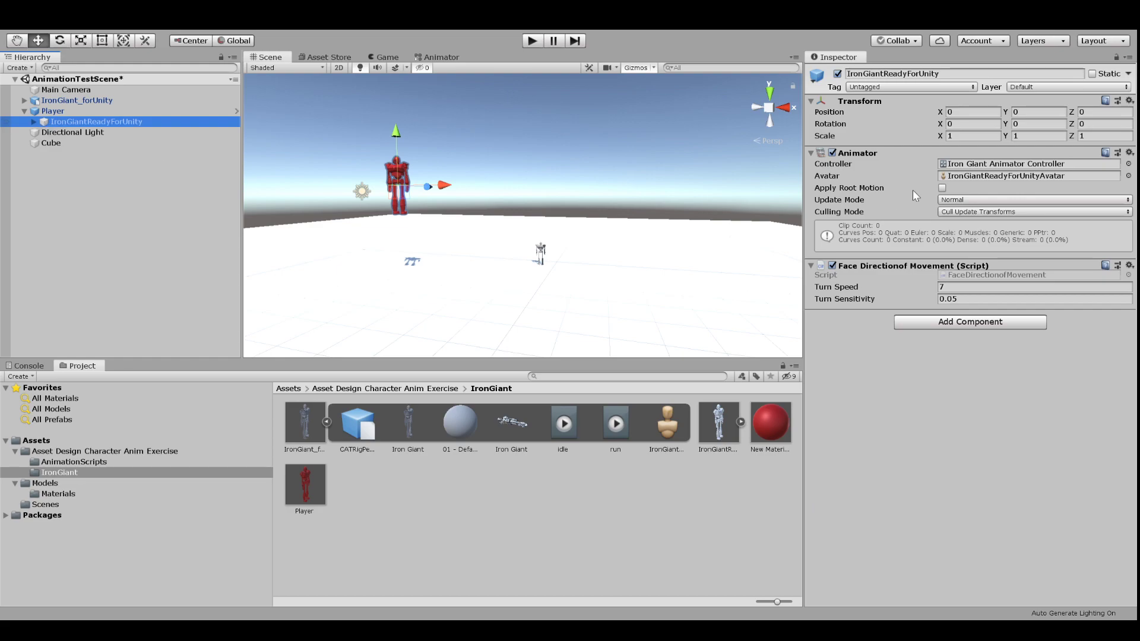
pyautogui.click(149, 113)
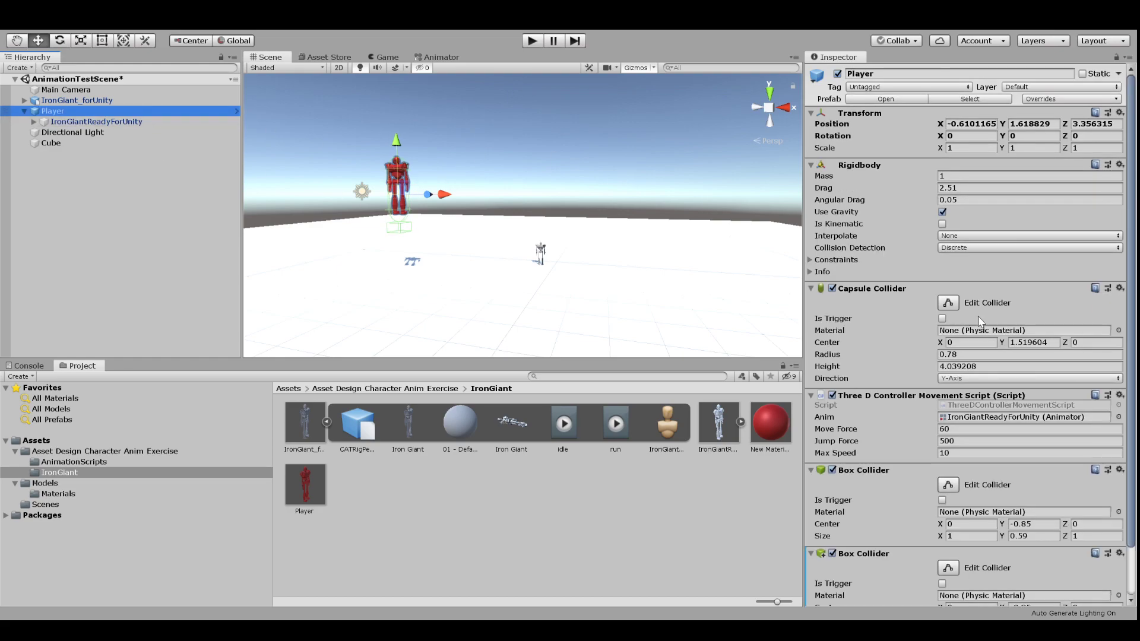
pyautogui.scroll(-3, 976, 318)
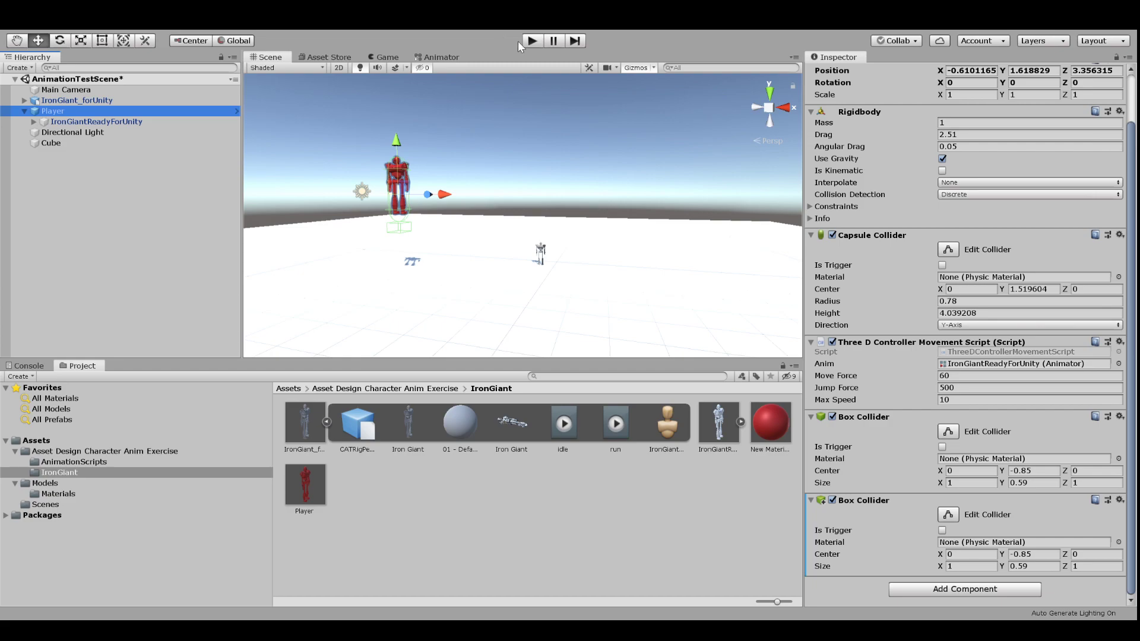
# Run the scene with Player selected and dock the Game view alongside Console and Project so both views show at once.
pyautogui.click(537, 37)
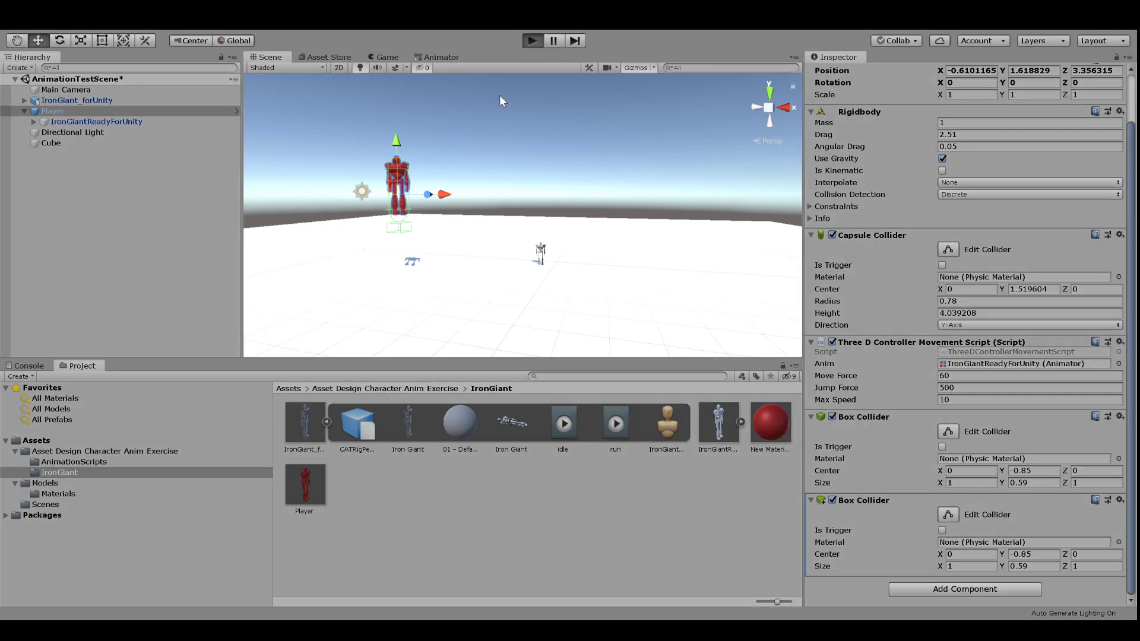
pyautogui.click(273, 58)
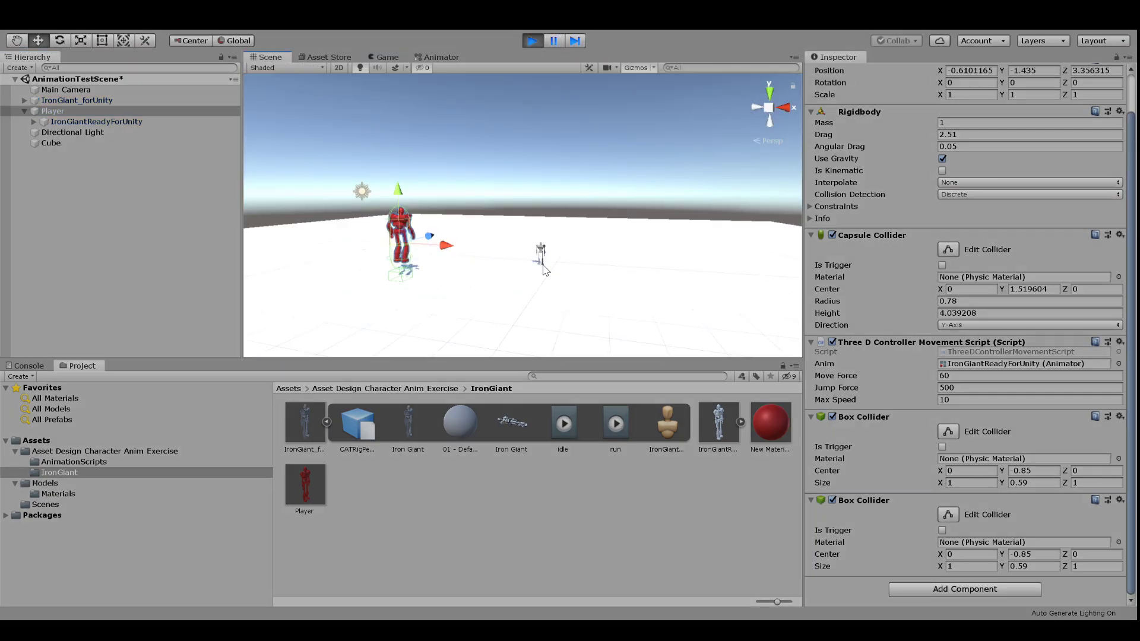
pyautogui.click(546, 313)
pyautogui.click(66, 111)
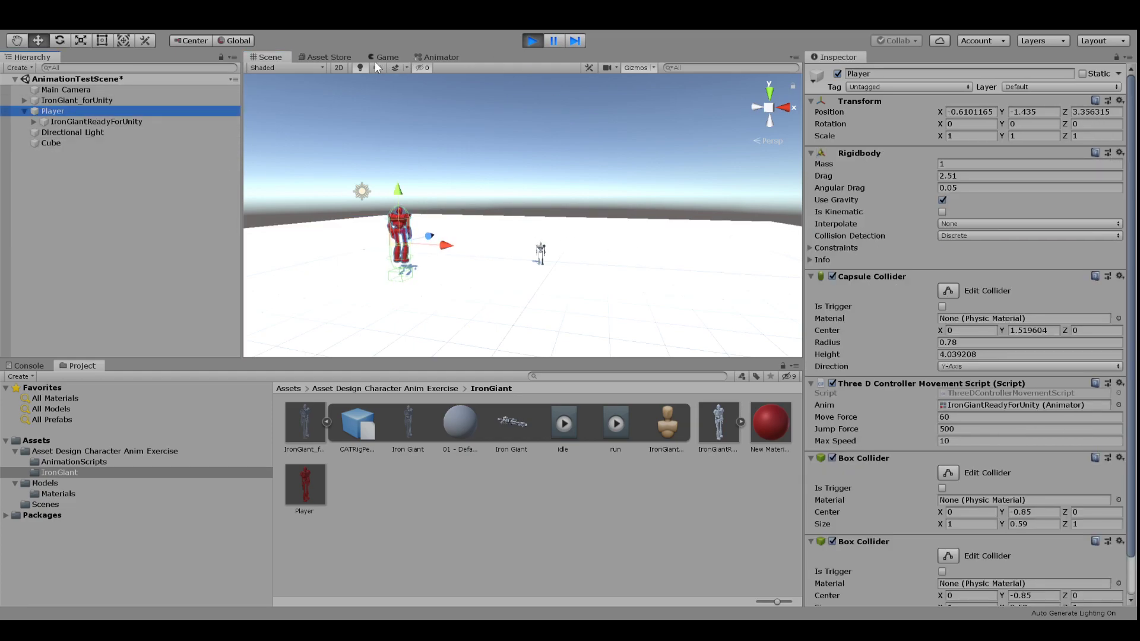
pyautogui.moveTo(380, 60); pyautogui.dragTo(403, 368)
pyautogui.click(459, 383)
# Steer Player around the ground in all directions in the running game to test its idle and run animations.
pyautogui.press('a')
pyautogui.press('s')
pyautogui.press('d')
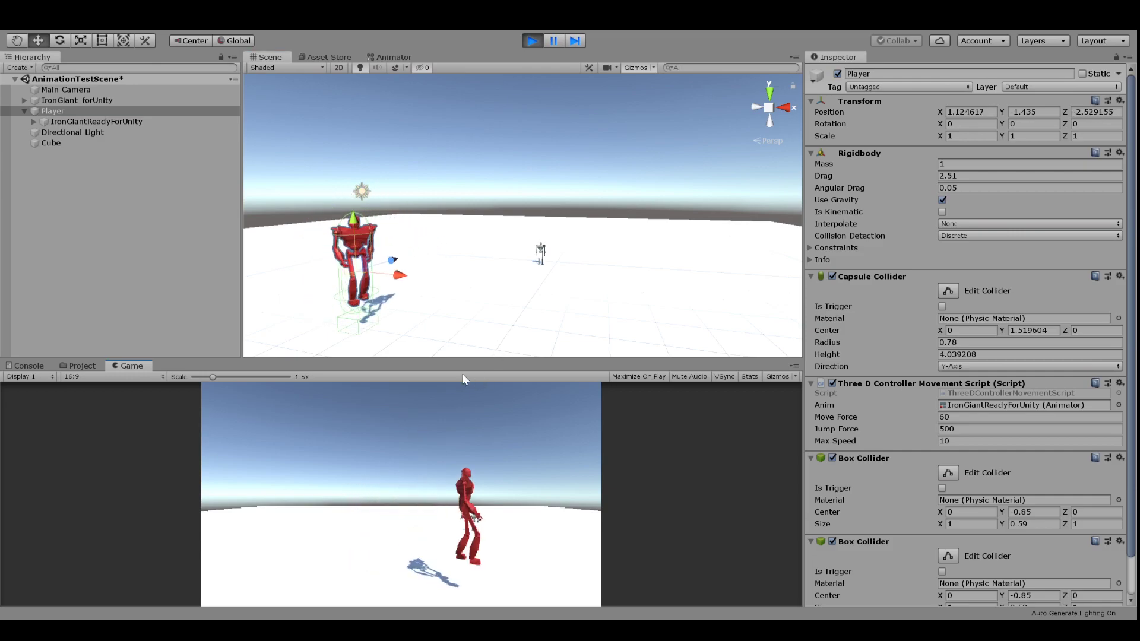
pyautogui.press('s')
pyautogui.press('a')
pyautogui.press('w')
pyautogui.press('d')
pyautogui.press('s')
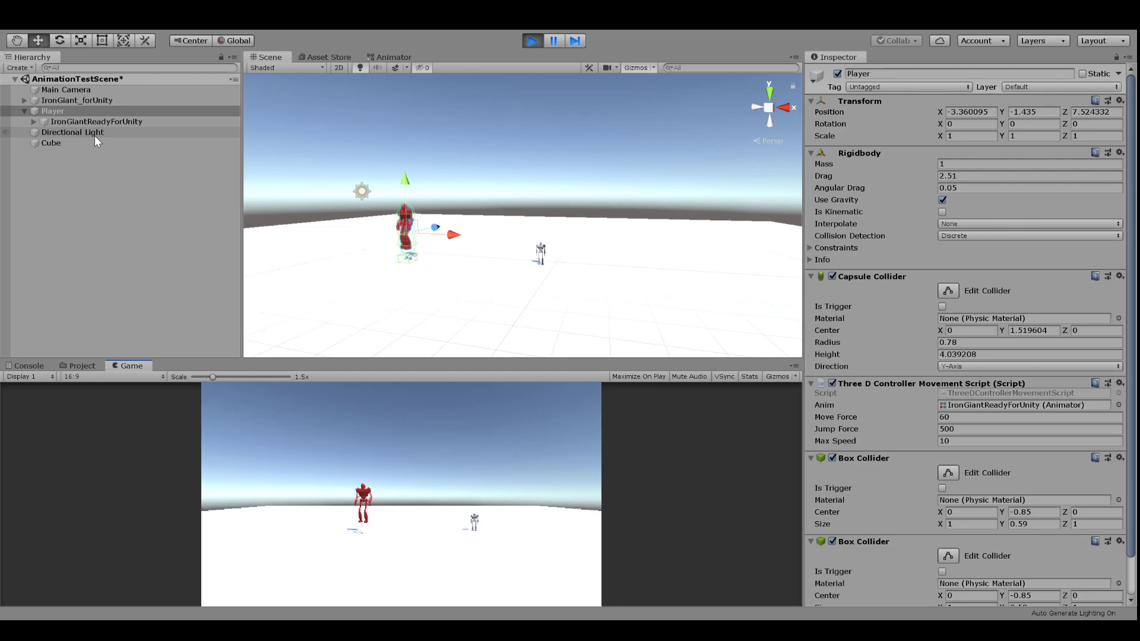
pyautogui.press('d')
pyautogui.press('s')
pyautogui.press('a')
pyautogui.press('w')
pyautogui.press('d')
pyautogui.press('s')
pyautogui.press('a')
pyautogui.press('d')
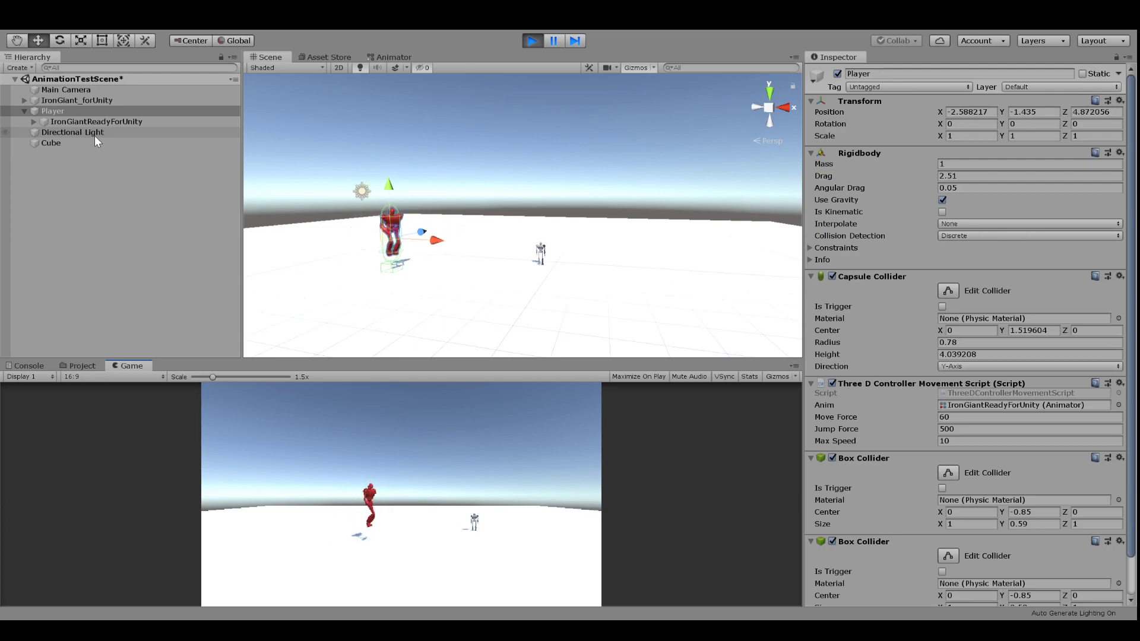
pyautogui.press('d')
pyautogui.press('a')
pyautogui.press('s')
pyautogui.press('w')
pyautogui.press('d')
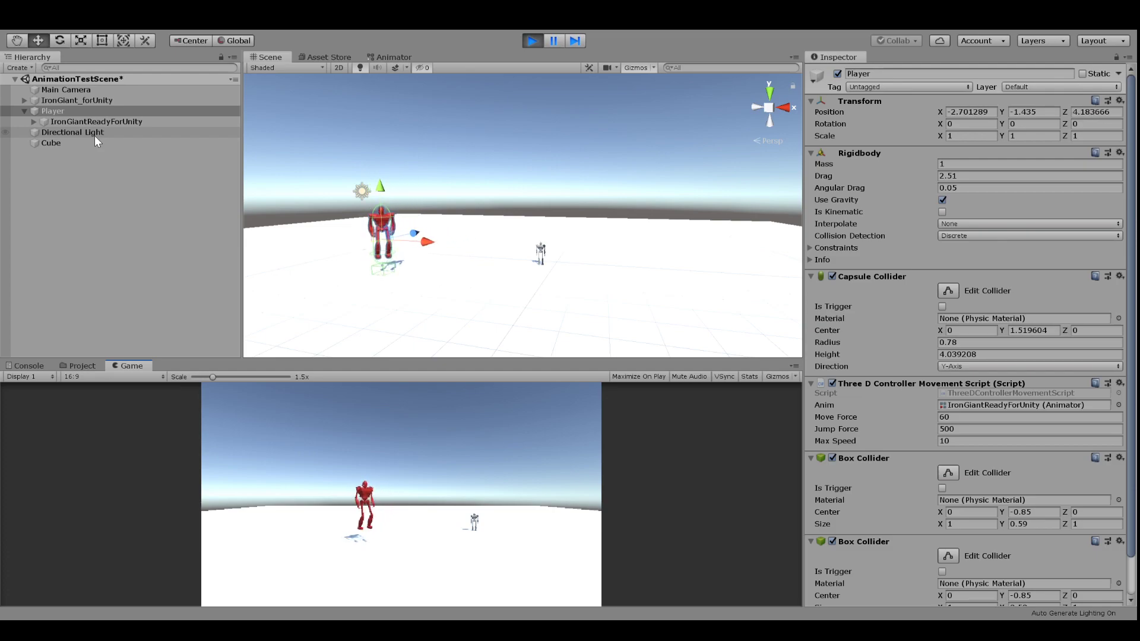